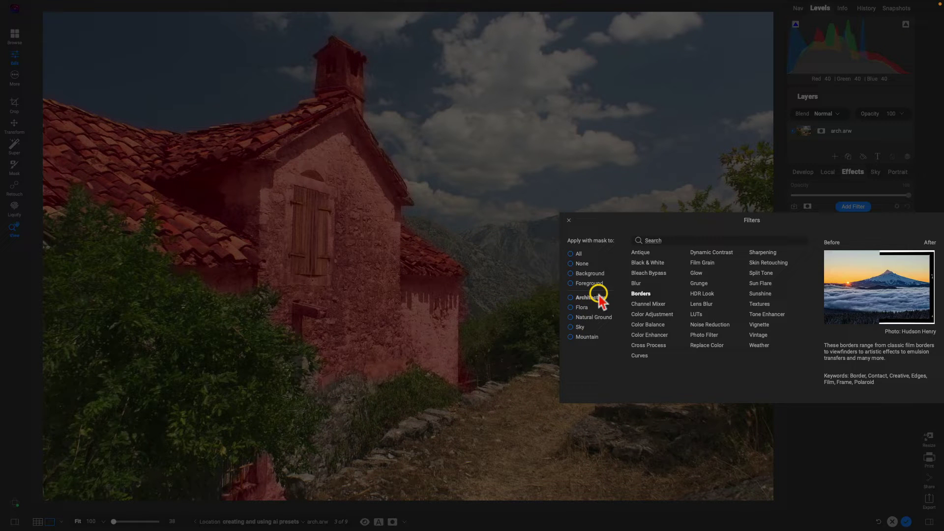
Add a Dynamic Contrast filter masked to Architecture with the Surreal style, and compare the photo with the filter off and on.
left_click(572, 299)
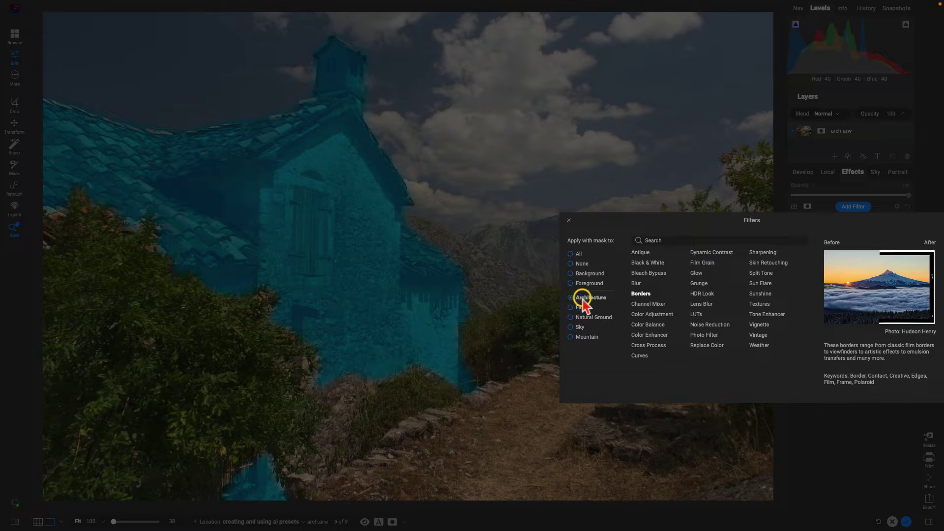
left_click(710, 253)
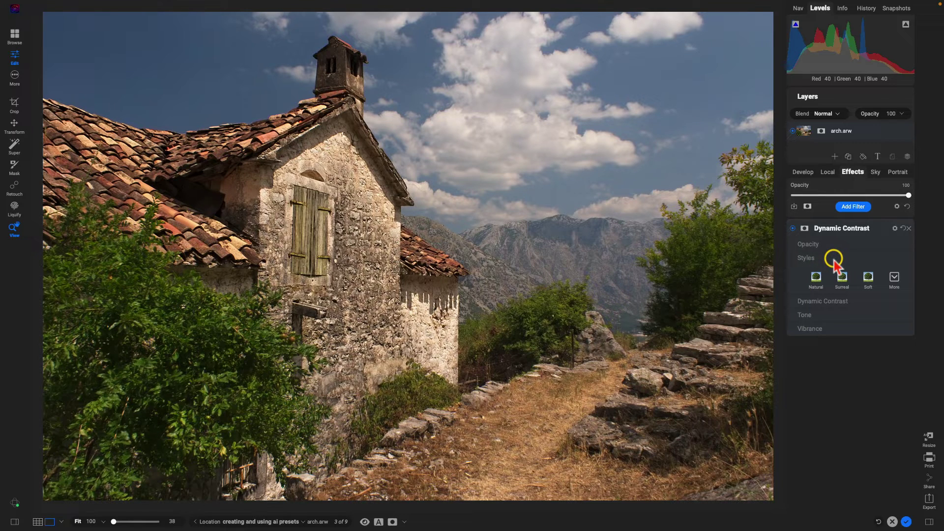
left_click(842, 276)
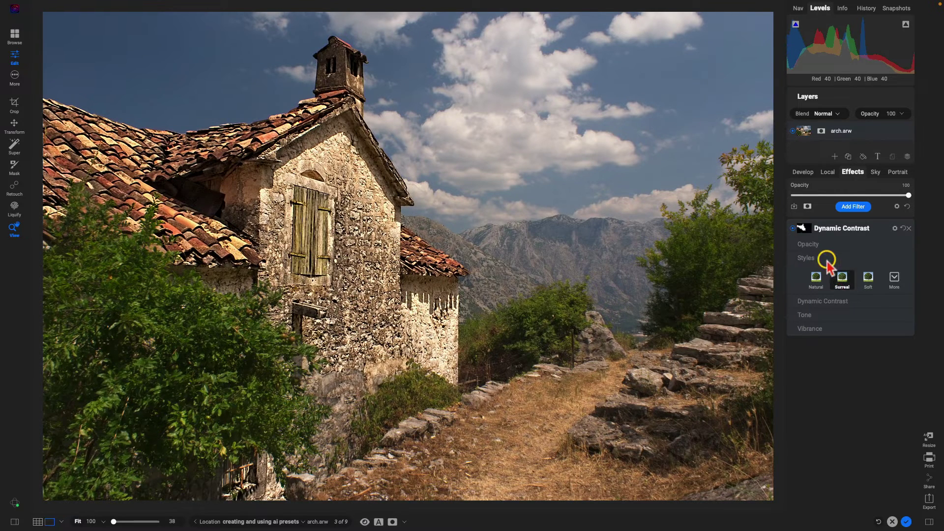
left_click(792, 229)
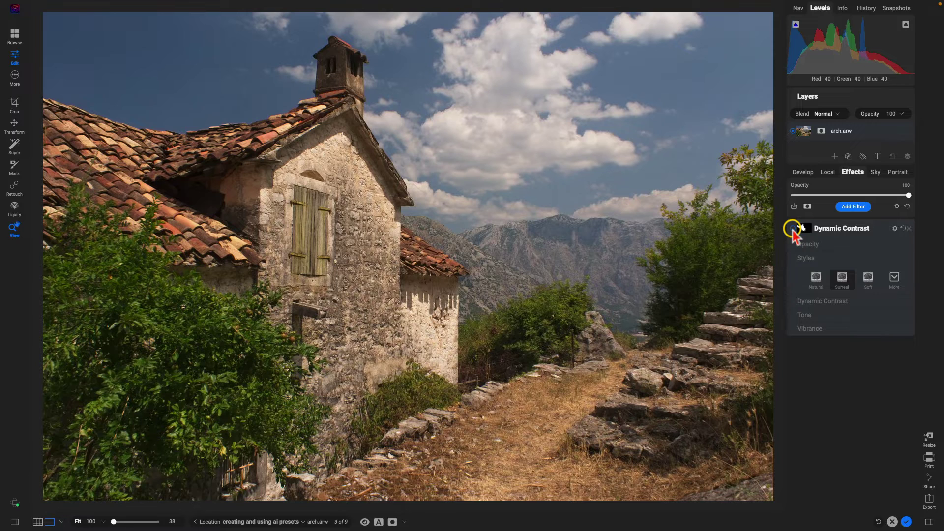
left_click(793, 229)
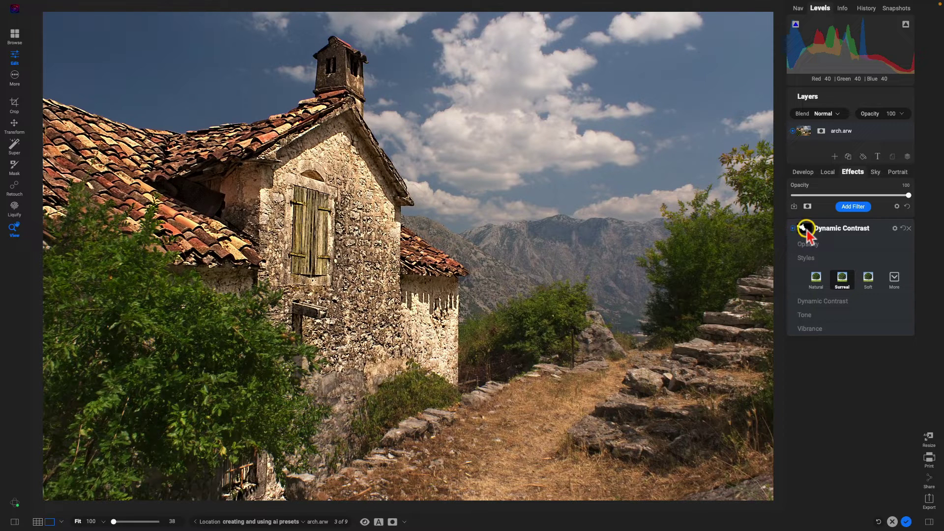
Set the Dynamic Contrast filter's opacity to 75 and compare the photo with the filter off and on.
left_click(856, 244)
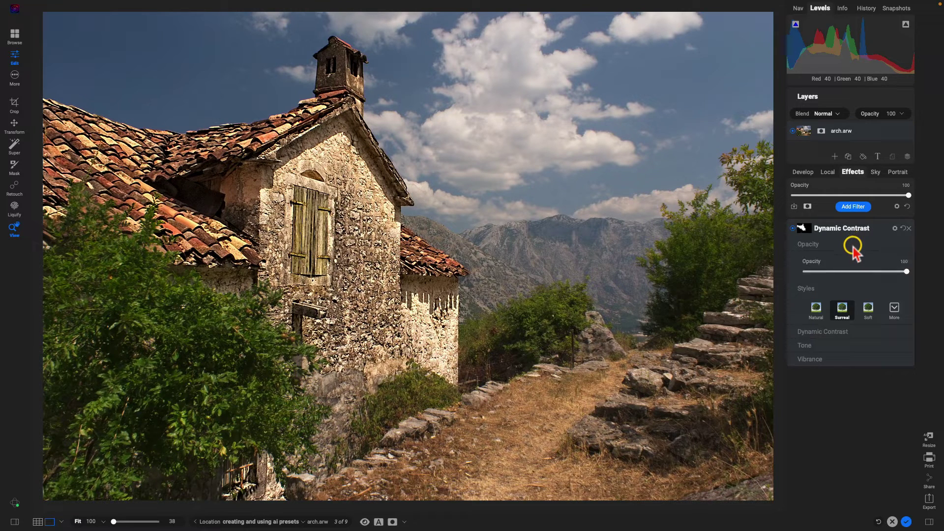
left_click_drag(904, 272, 881, 274)
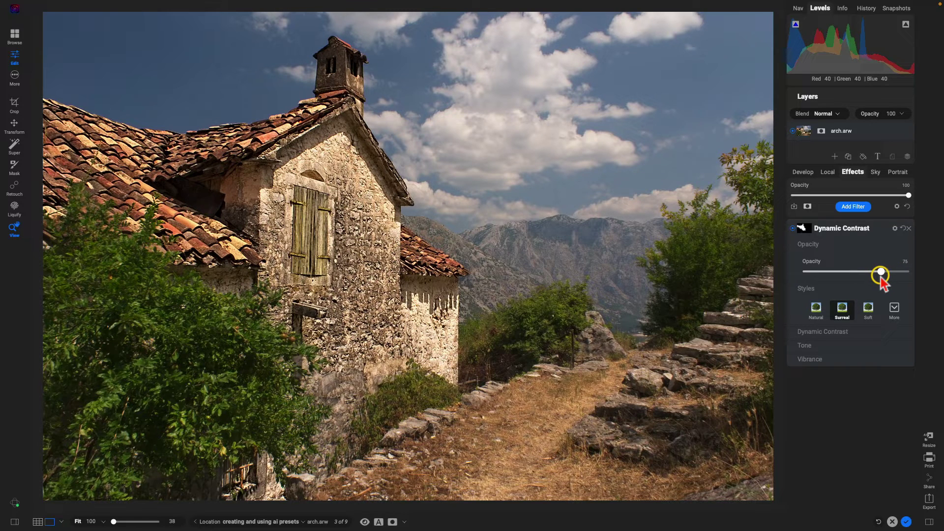
left_click(793, 228)
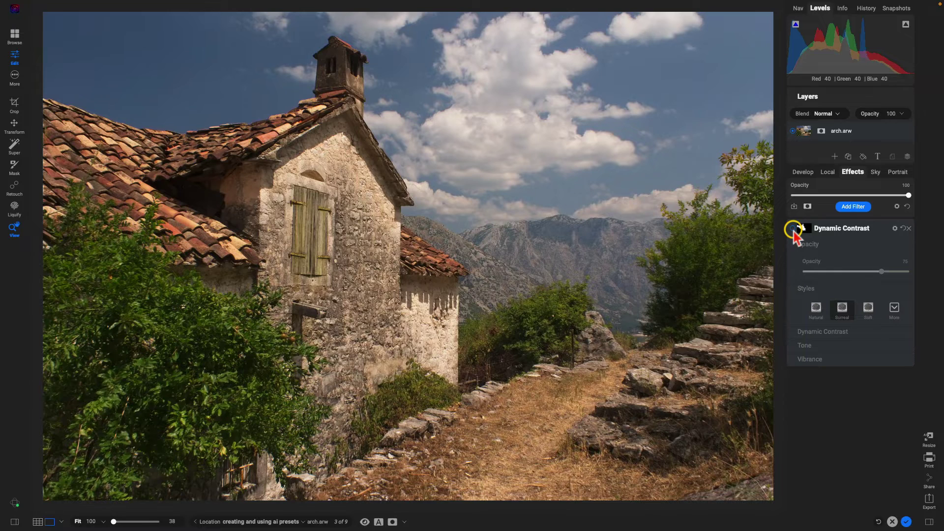
left_click(792, 229)
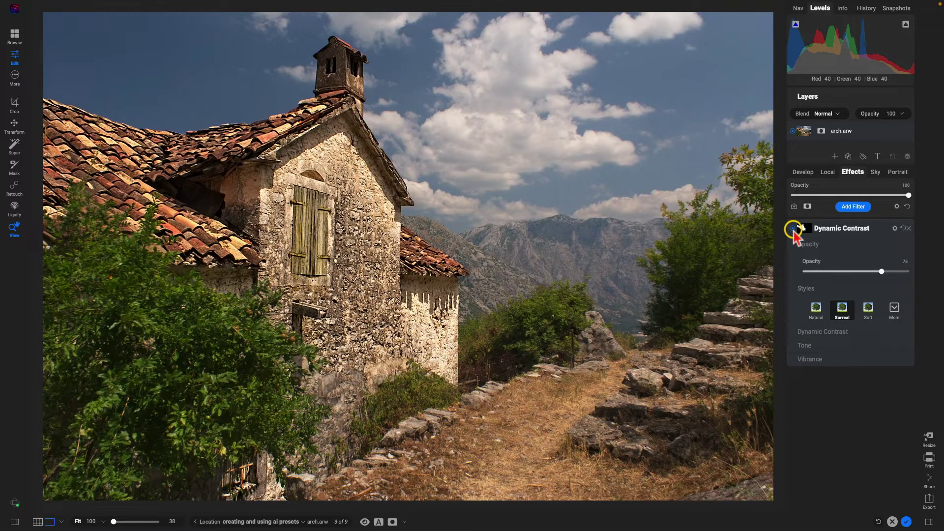
Add a Glow filter masked to Sky with the Darker style, and compare the photo with it off and on.
left_click(853, 207)
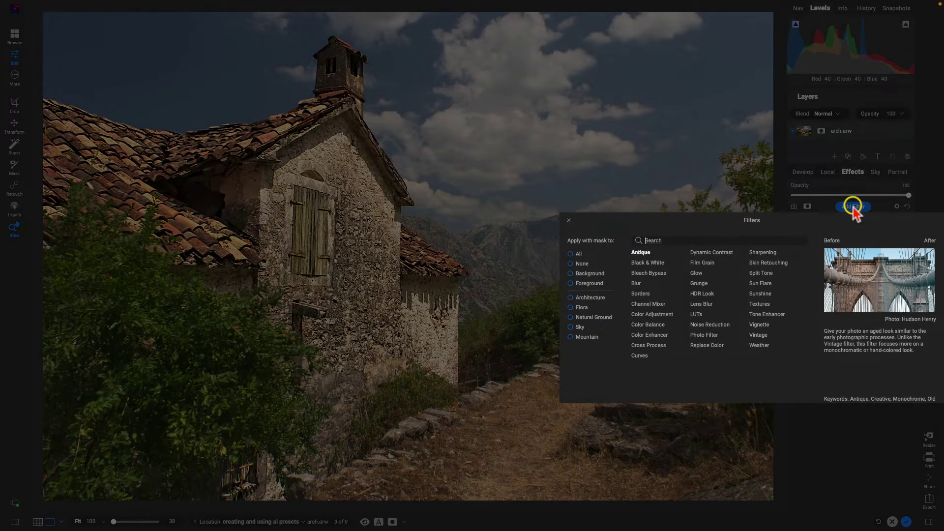
left_click(571, 328)
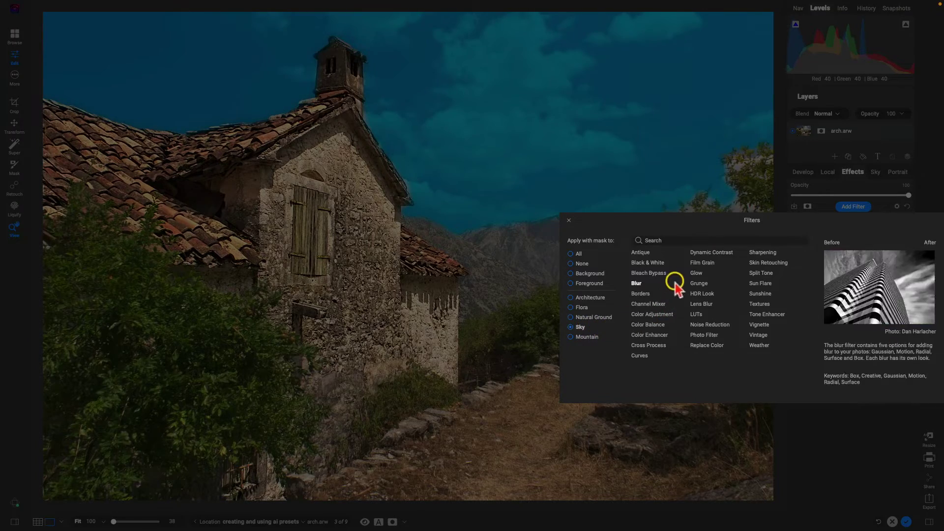
left_click(696, 274)
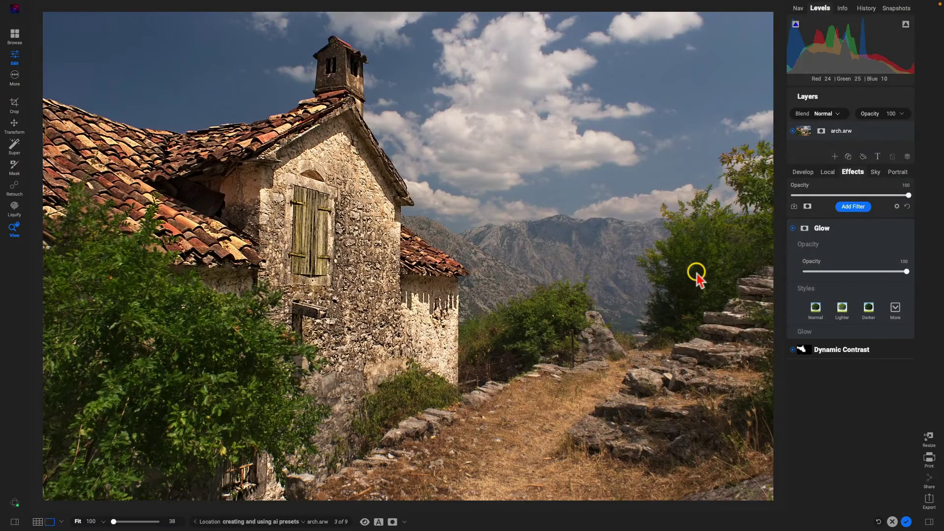
left_click(869, 309)
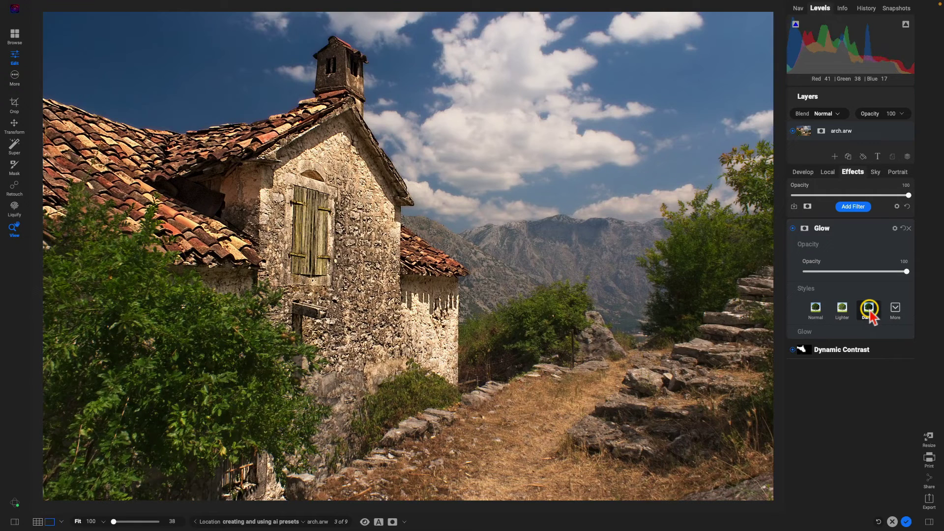
left_click(793, 228)
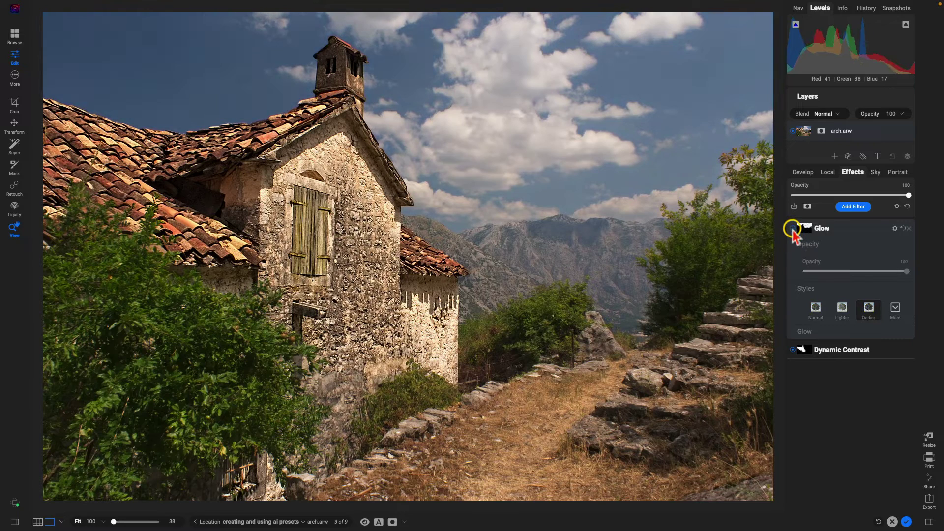
left_click(793, 228)
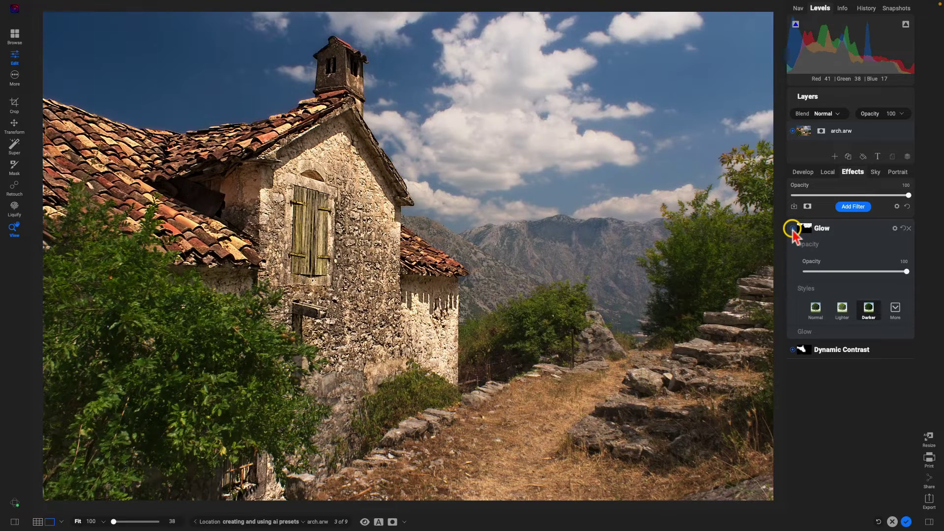
Add a Sunshine filter masked to both Natural Ground and Mountain, and compare the photo with it off and on.
left_click(855, 206)
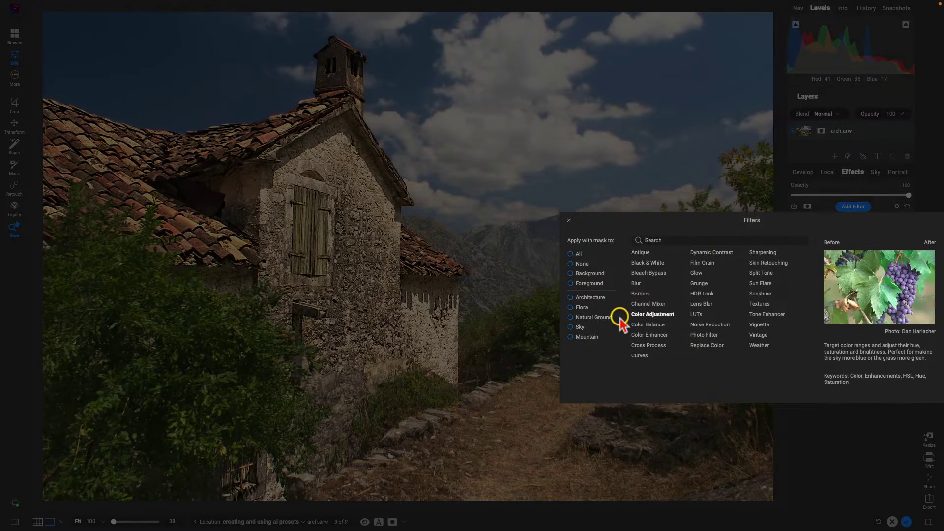
left_click(588, 318)
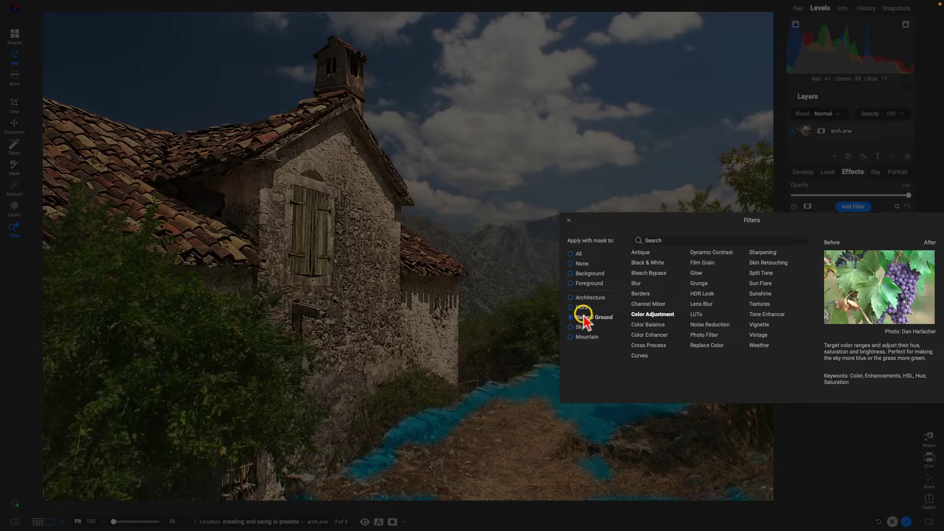
left_click(587, 337)
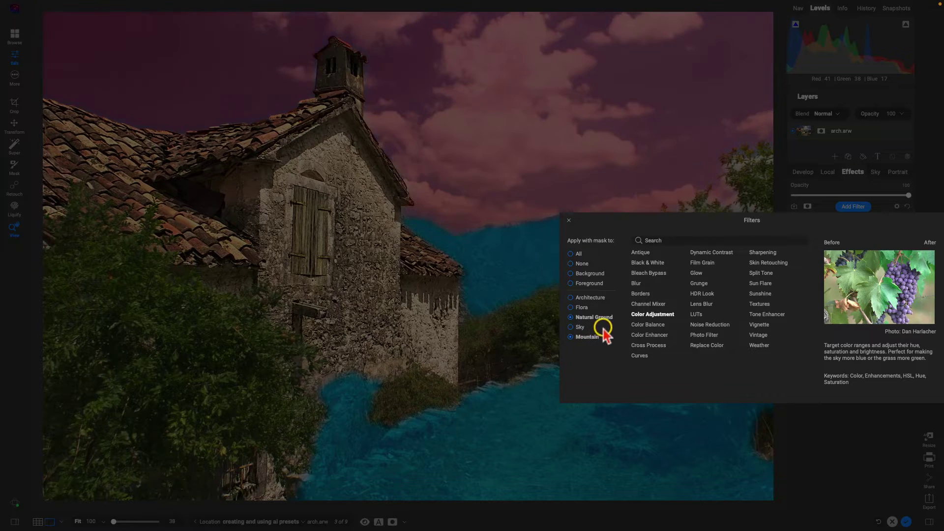
left_click(747, 294)
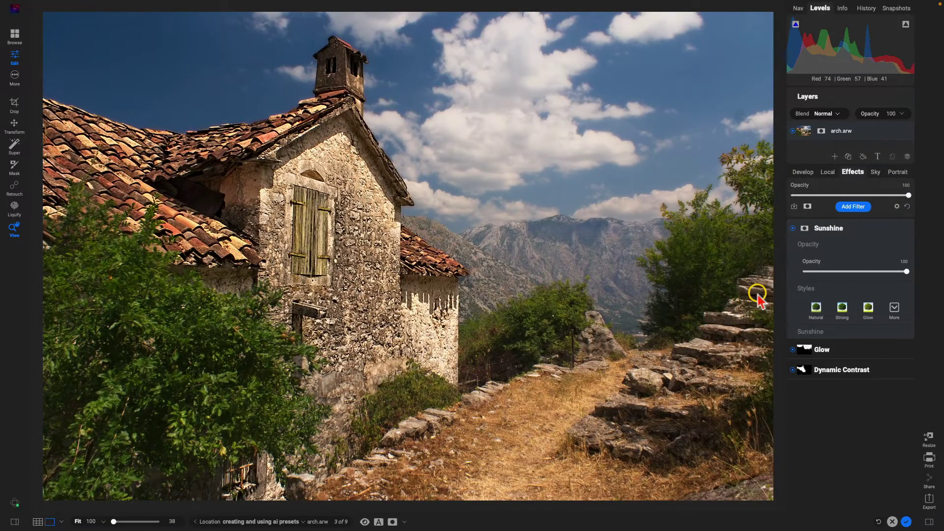
left_click(793, 228)
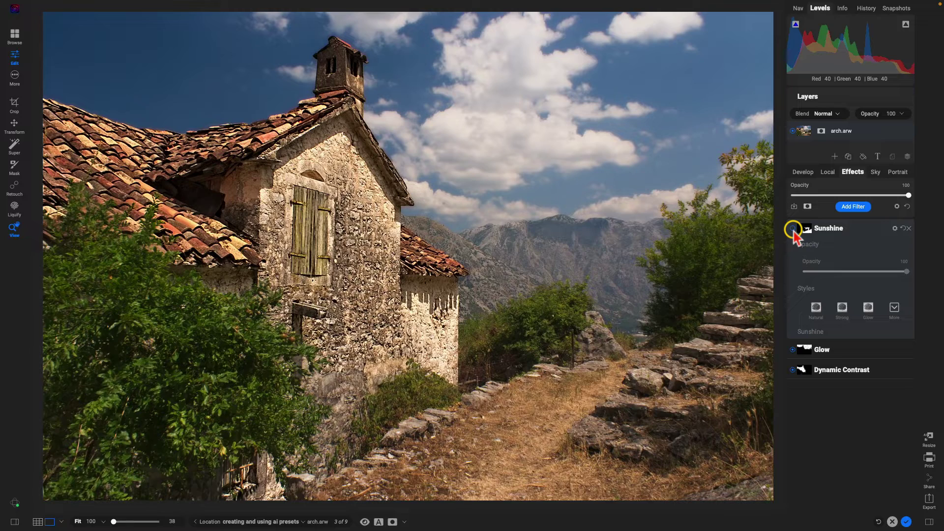
left_click(793, 229)
left_click(792, 228)
left_click(793, 228)
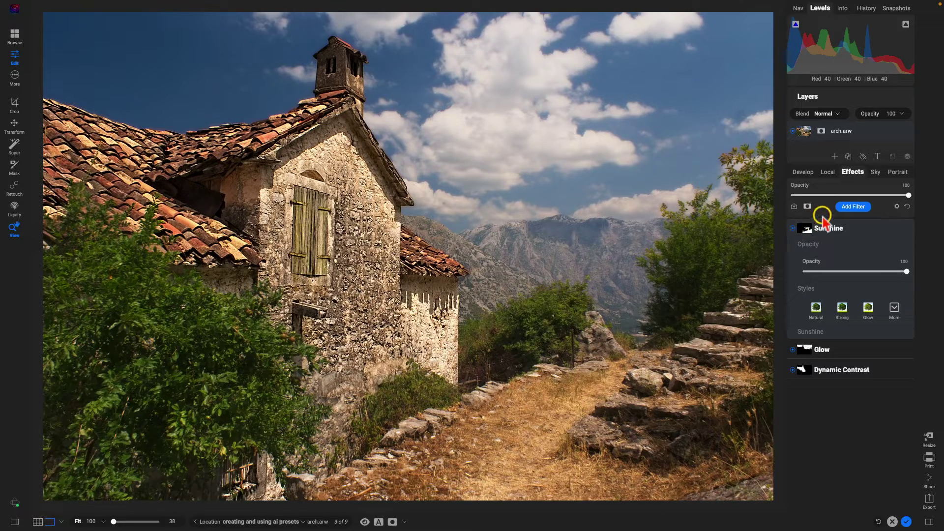
Add a Color Enhancer filter masked to Flora and apply its Foliage style.
left_click(853, 207)
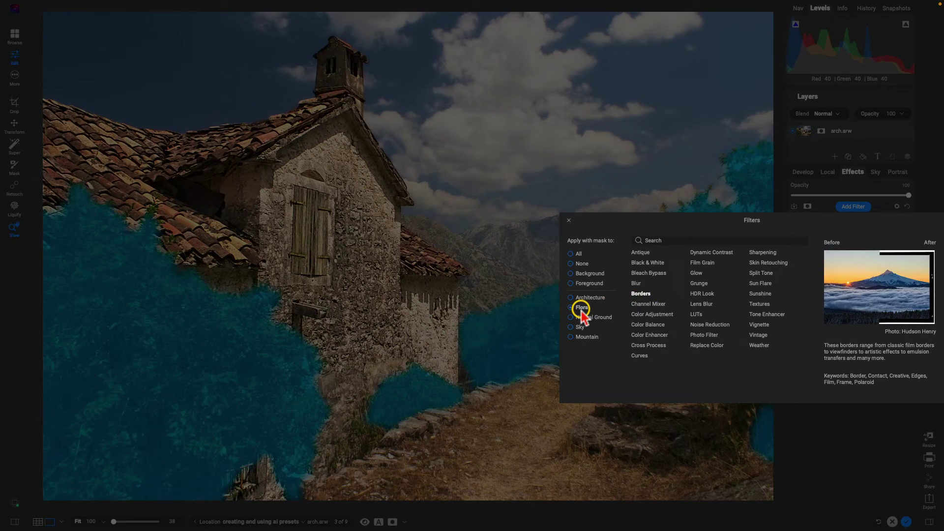
left_click(581, 308)
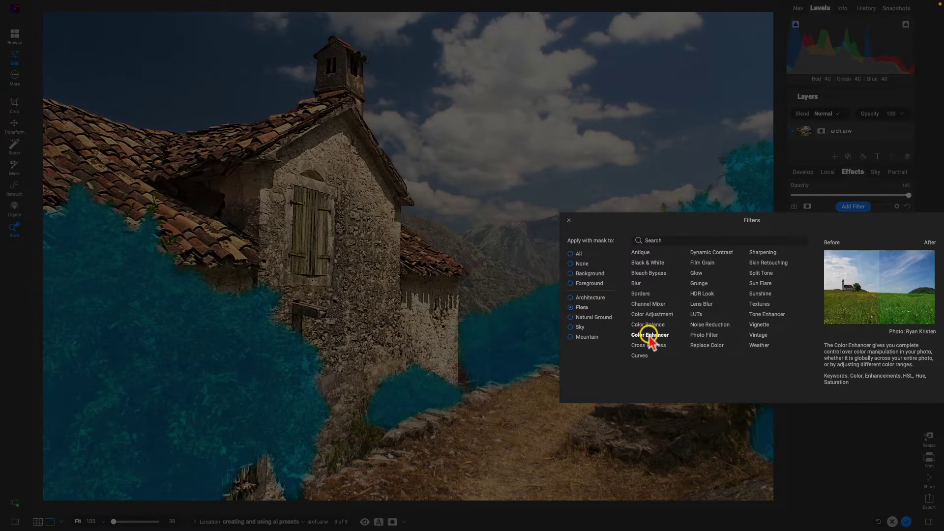
left_click(650, 335)
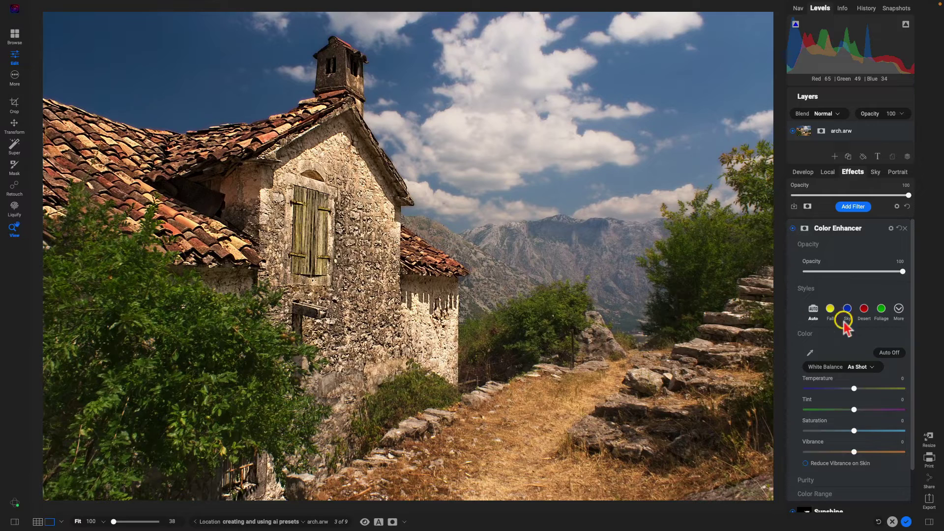
left_click(881, 308)
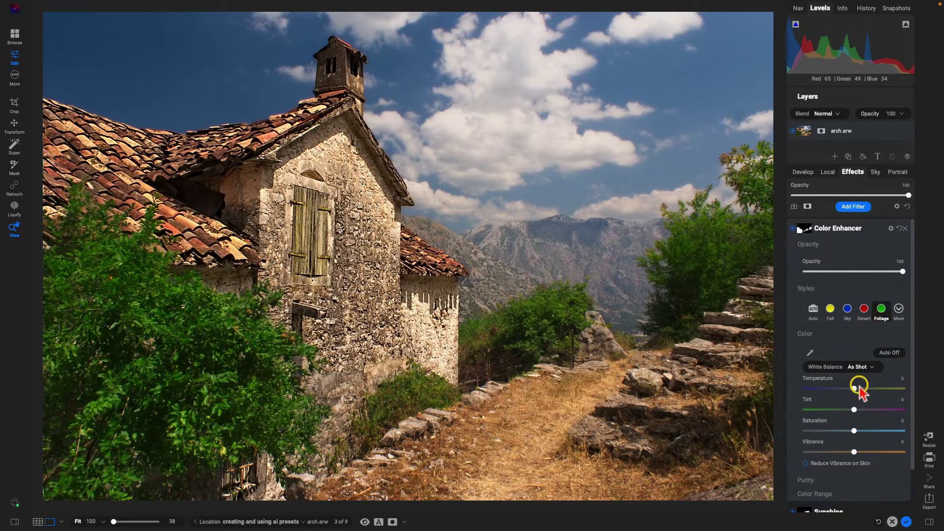
Set the Color Enhancer's saturation to 10 and compare the foliage with the filter off and on.
left_click_drag(854, 431, 864, 431)
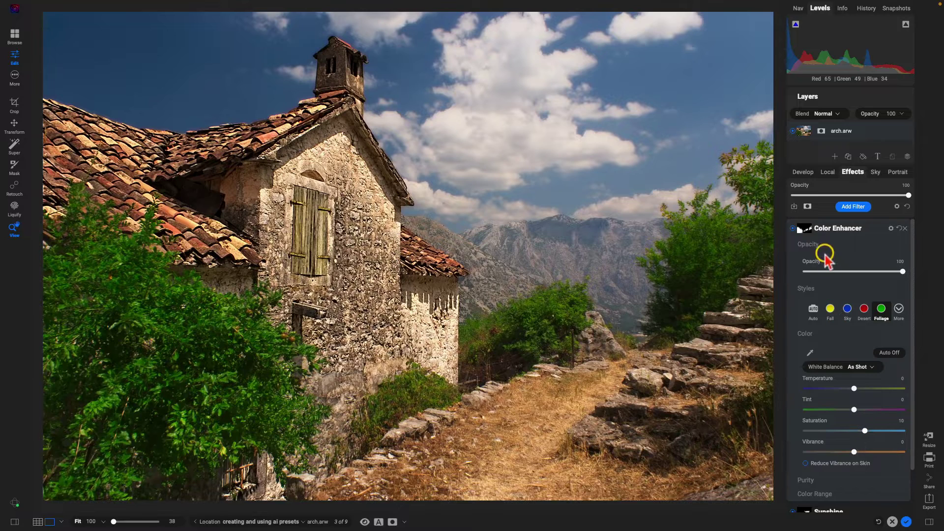
left_click(792, 229)
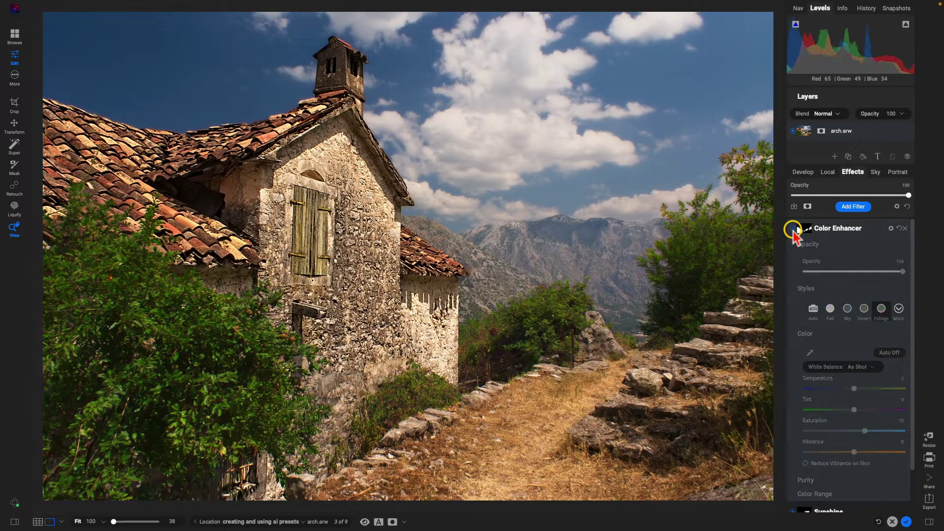
left_click(793, 229)
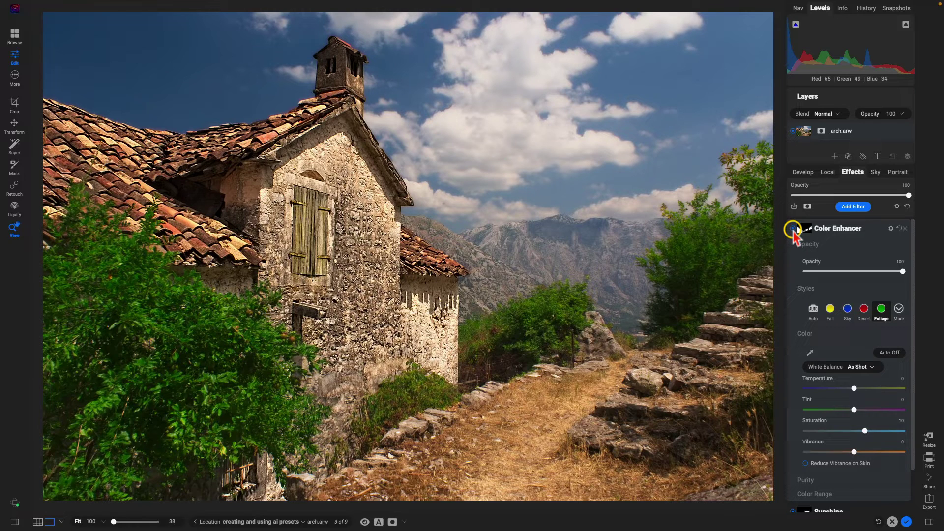
left_click(793, 229)
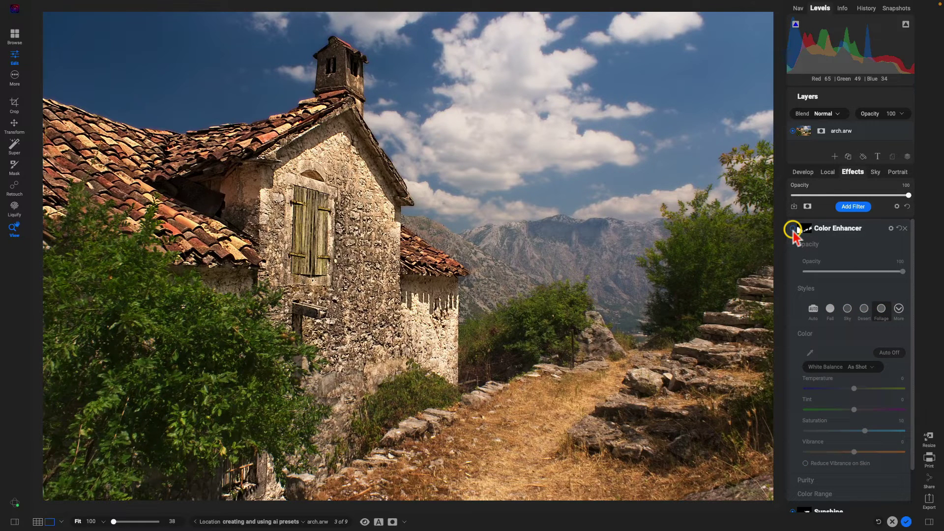
left_click(793, 229)
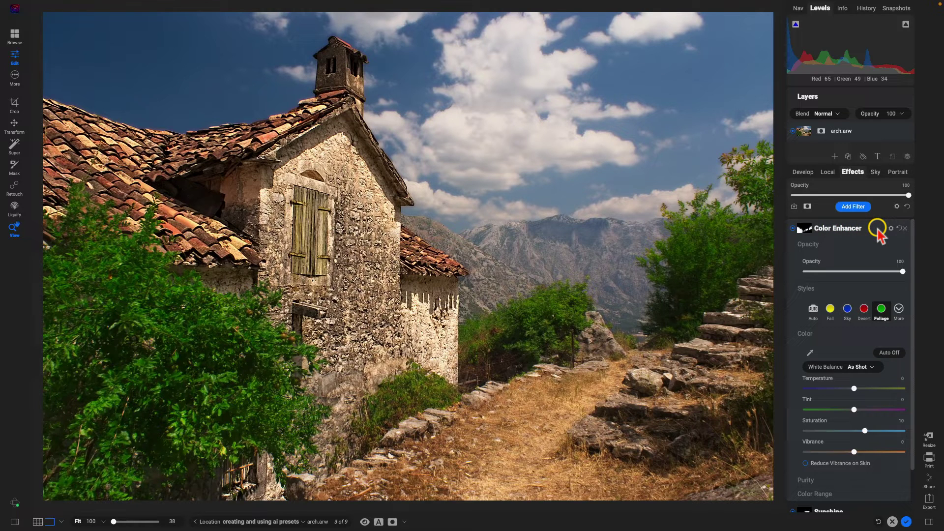
Collapse the Color Enhancer settings and compare the photo by switching all four filters off, then back on, starting from Dynamic Contrast.
left_click(878, 229)
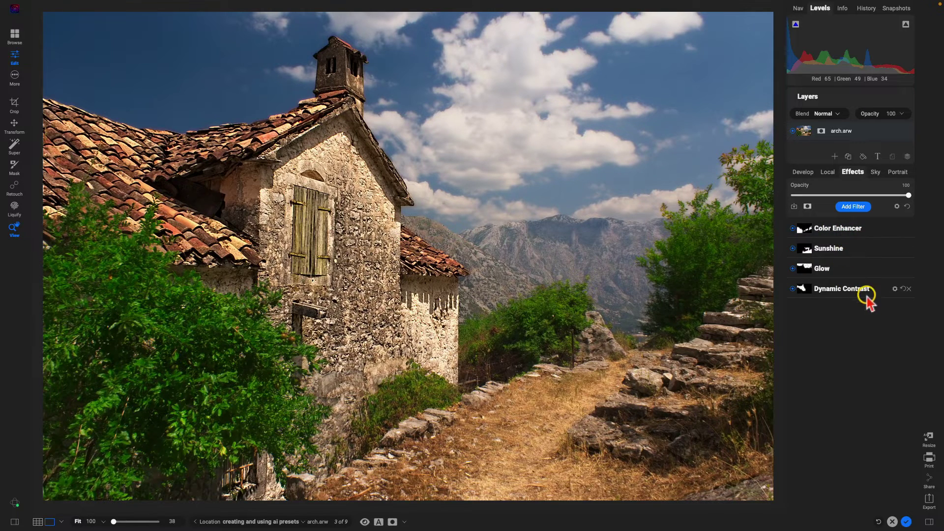
left_click(792, 289)
left_click(793, 268)
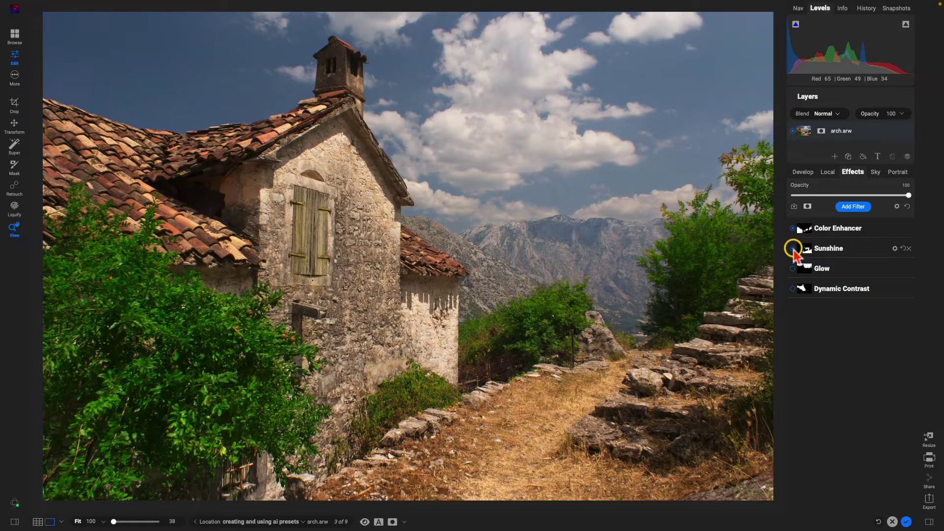
left_click(792, 249)
left_click(793, 229)
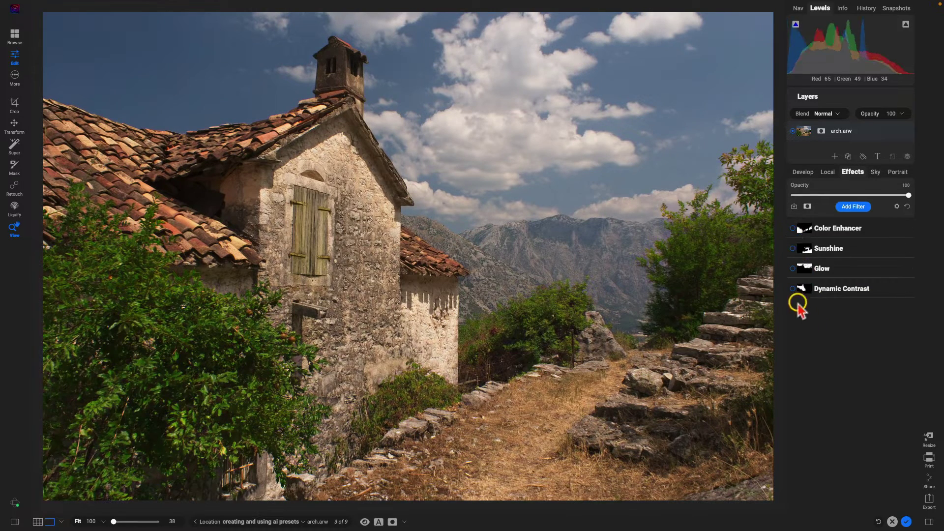
left_click(793, 289)
left_click(793, 269)
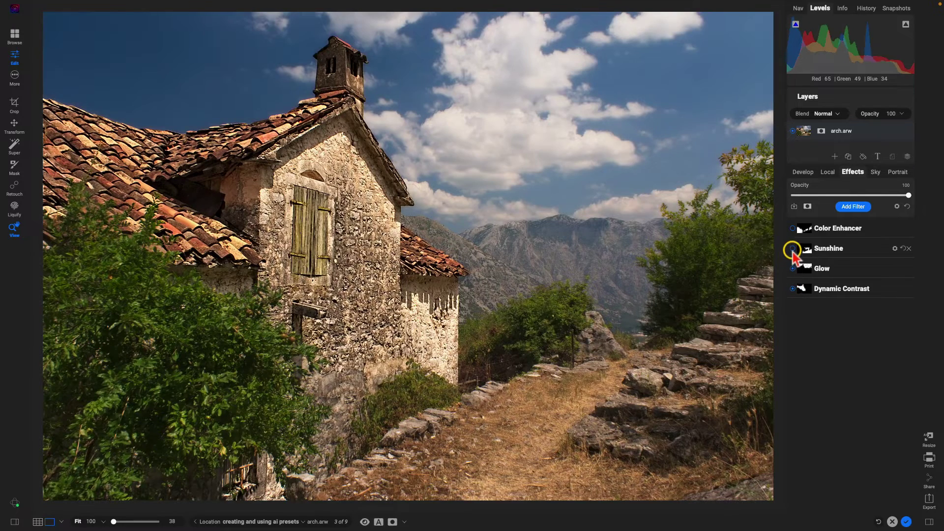
left_click(793, 248)
left_click(793, 228)
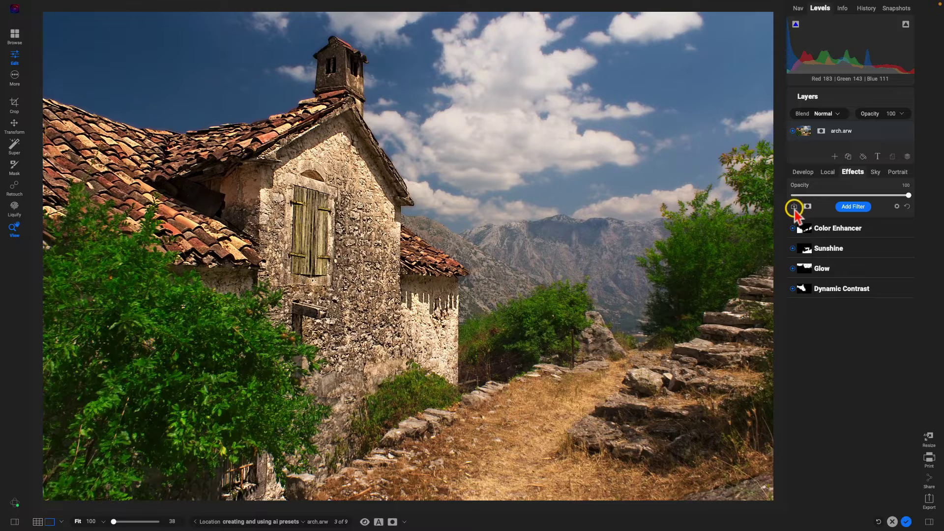
Save the effects as preset "Architecture Nature Pop" in a new category "Fave Architecture Presets", excluding Develop and including Effects with Apply Masks.
left_click(794, 207)
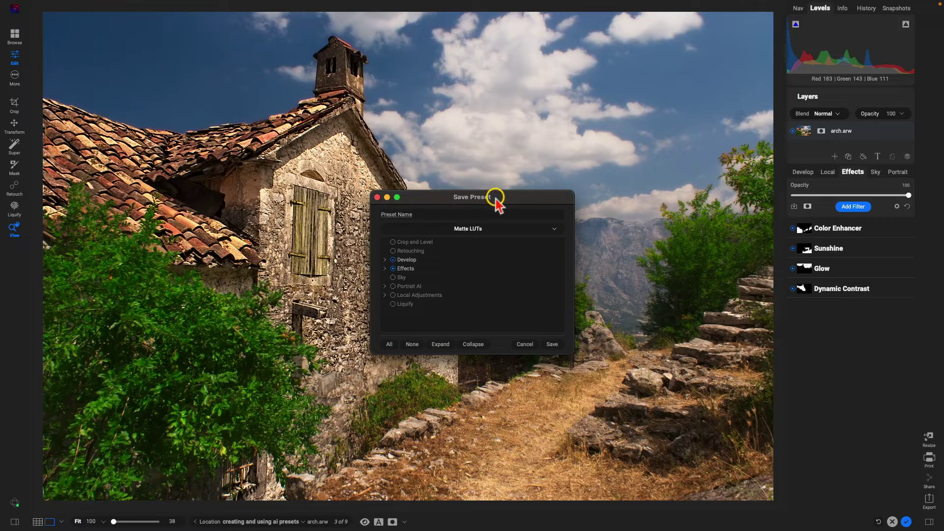
type("Architecture Nature Pop")
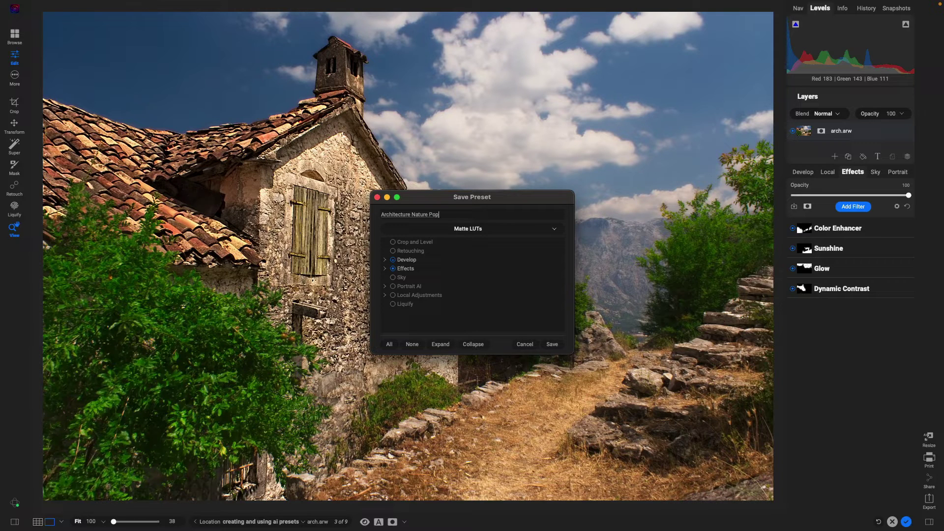
left_click(461, 228)
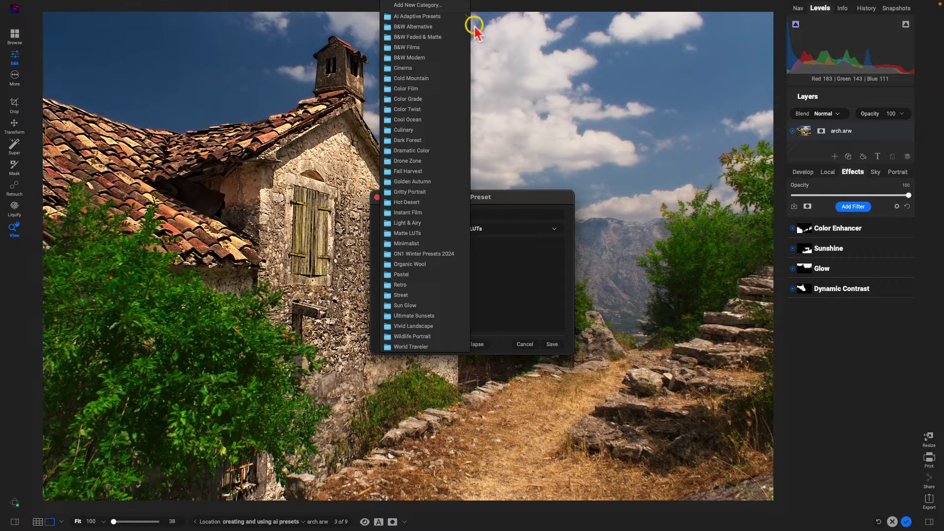
left_click(448, 6)
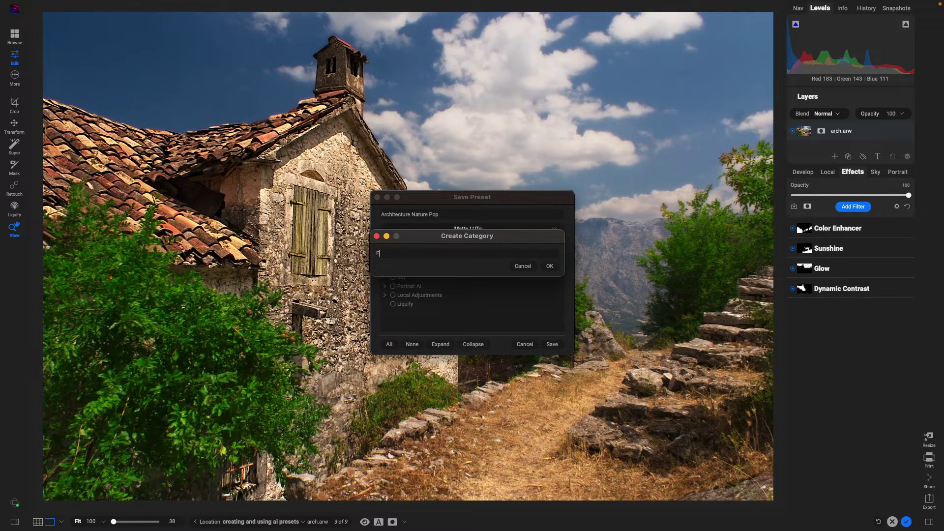
type("Fave Architecture Presets")
left_click(549, 266)
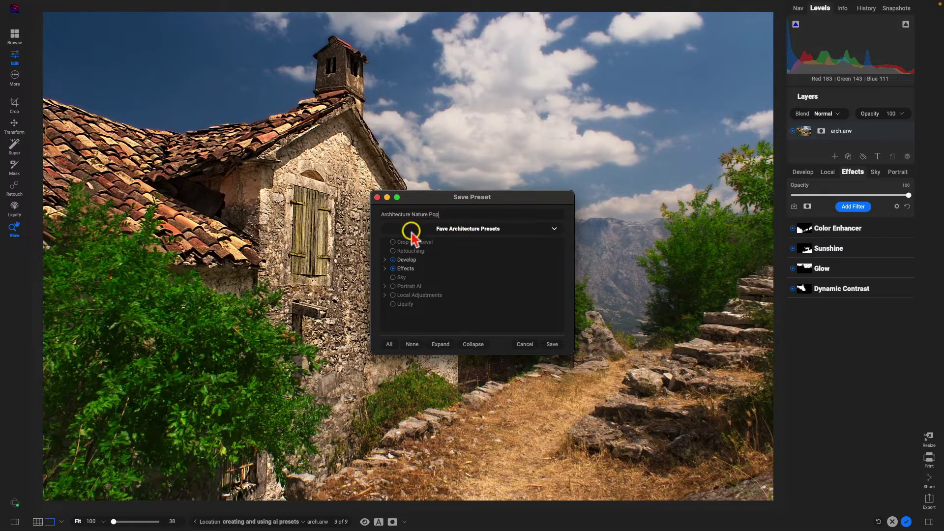
left_click(384, 269)
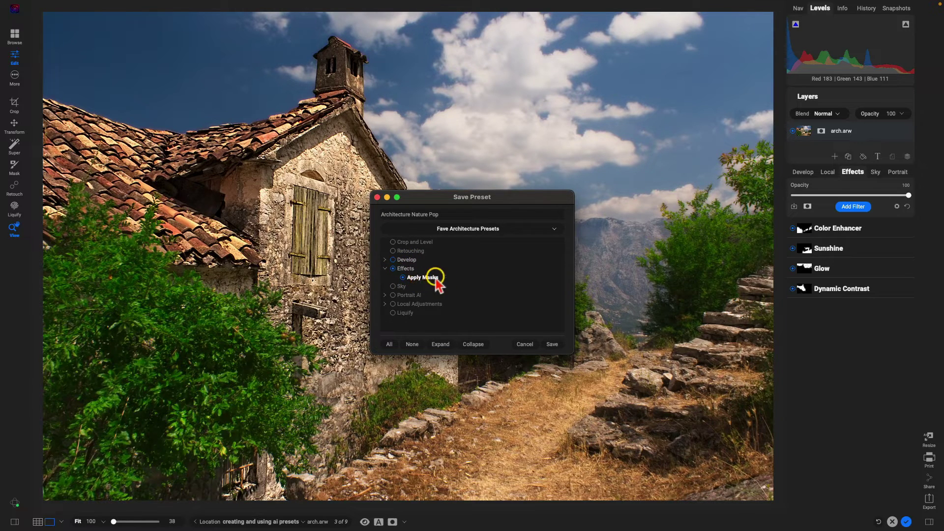
left_click(552, 344)
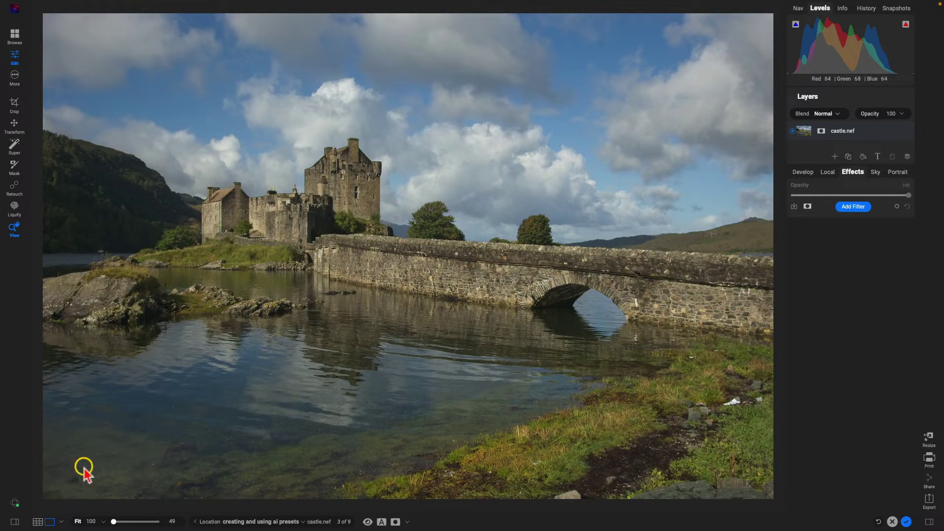
Show the preset browser and apply the Architecture Nature Pop preset from Fave Architecture Presets to the castle photo.
left_click(16, 521)
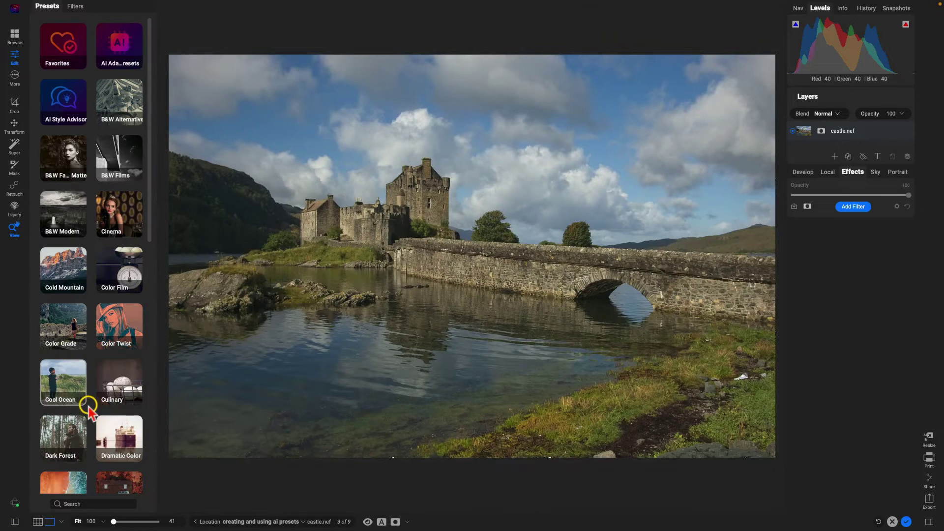
scroll(92, 334, "down", 4)
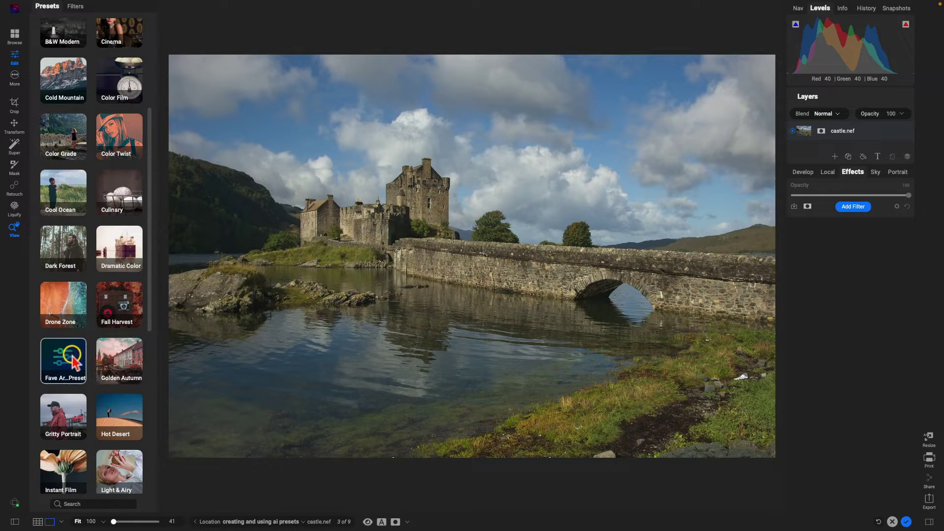
left_click(74, 362)
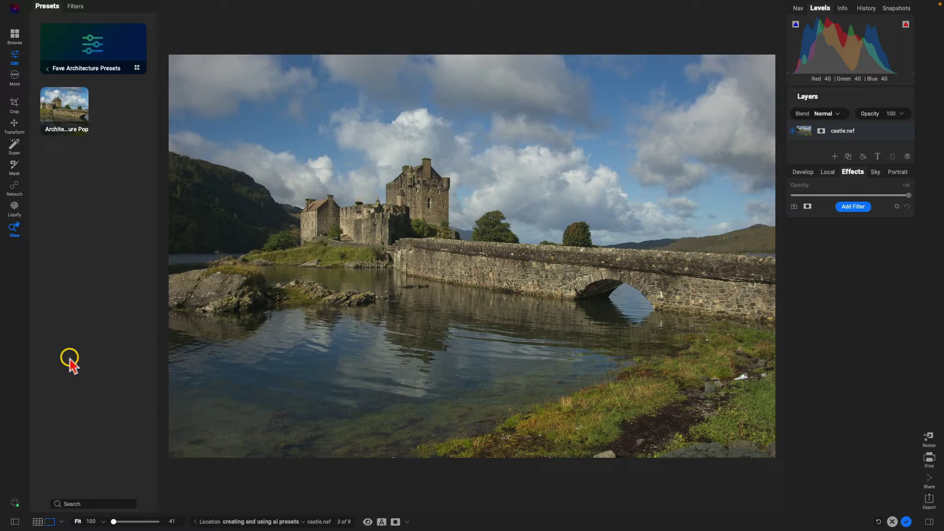
left_click(65, 112)
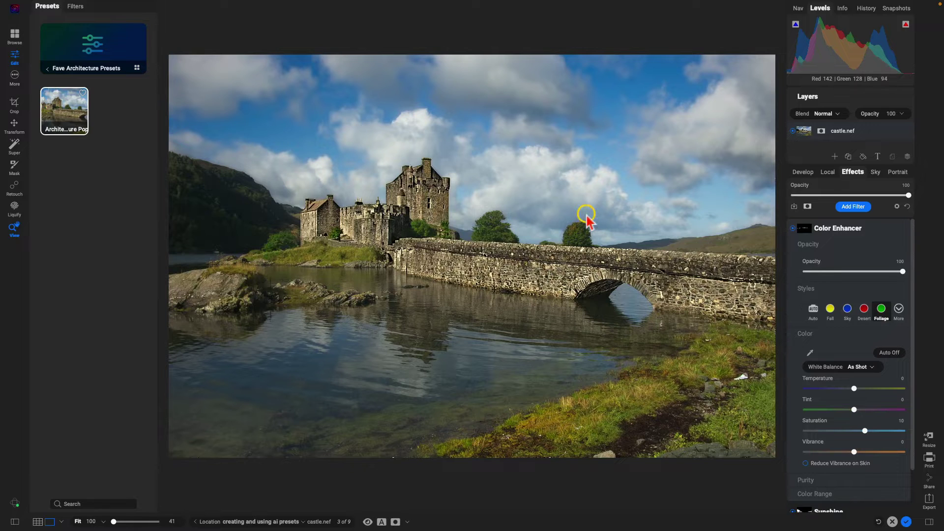
Collapse the Color Enhancer settings and compare the castle photo with Dynamic Contrast, Glow and Sunshine each switched off and on.
left_click(878, 229)
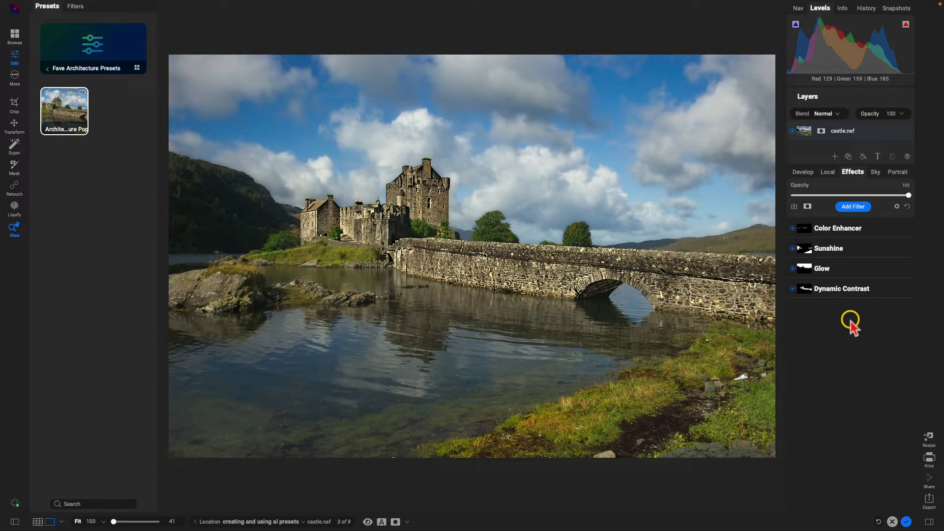
left_click(793, 289)
left_click(793, 289)
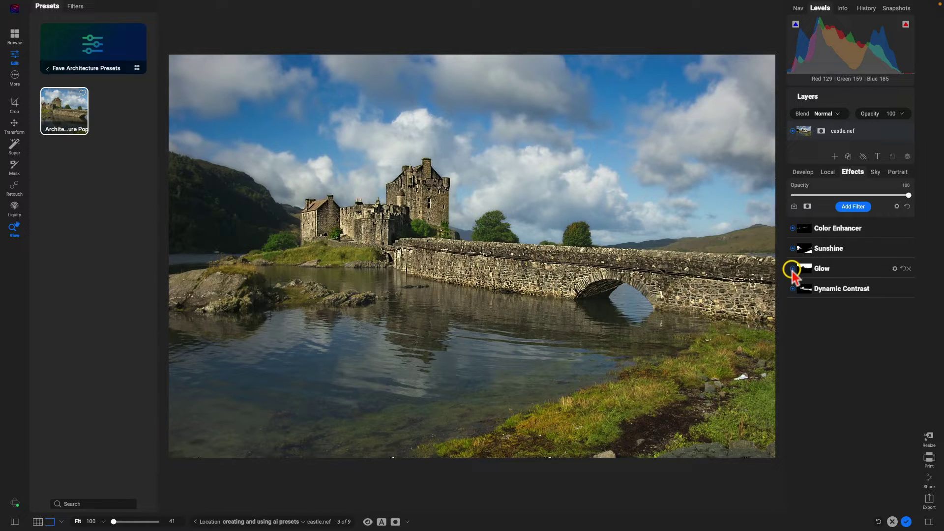
left_click(793, 268)
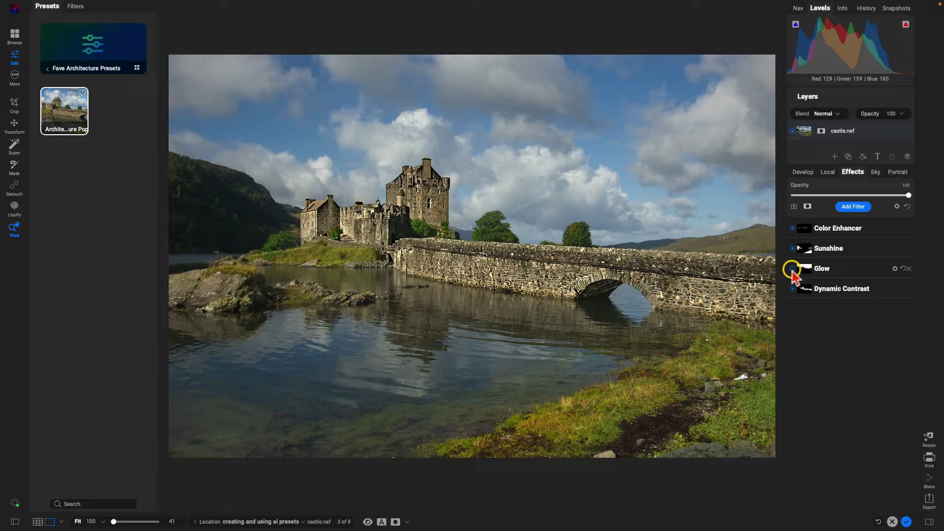
left_click(793, 269)
left_click(793, 248)
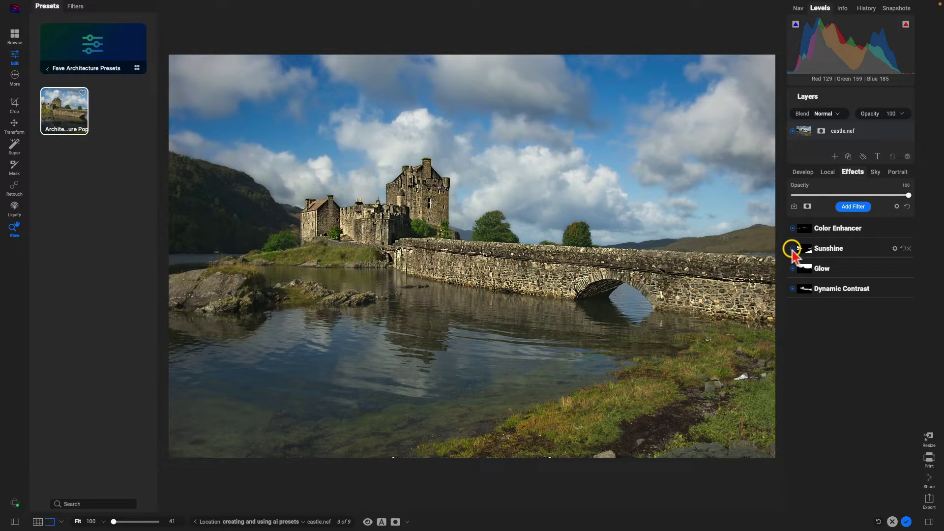
left_click(792, 248)
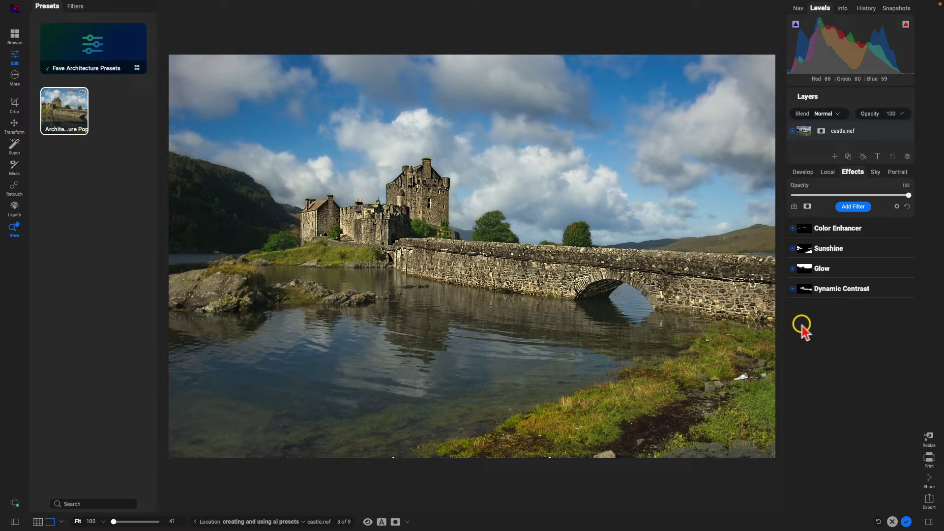
Add a Glow filter masked to Water with the Darker style, and compare the water with it off and on.
left_click(854, 206)
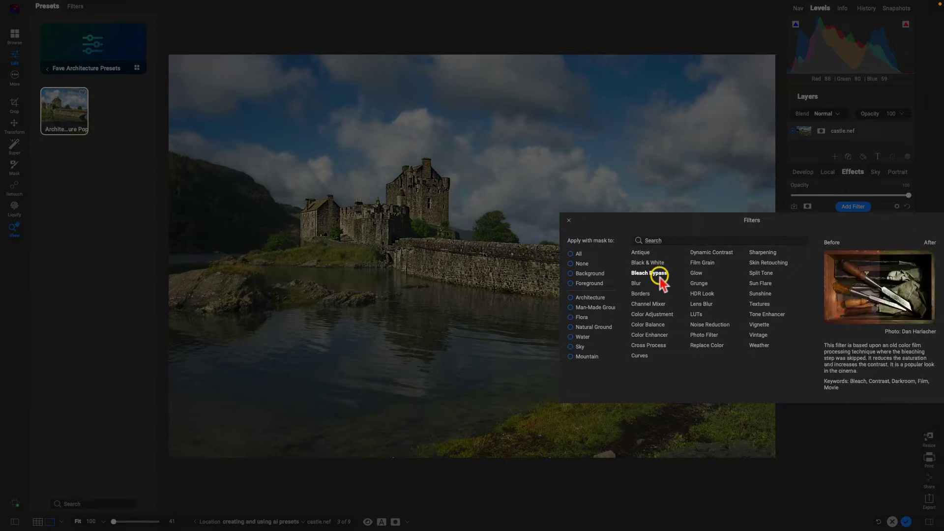
left_click(583, 337)
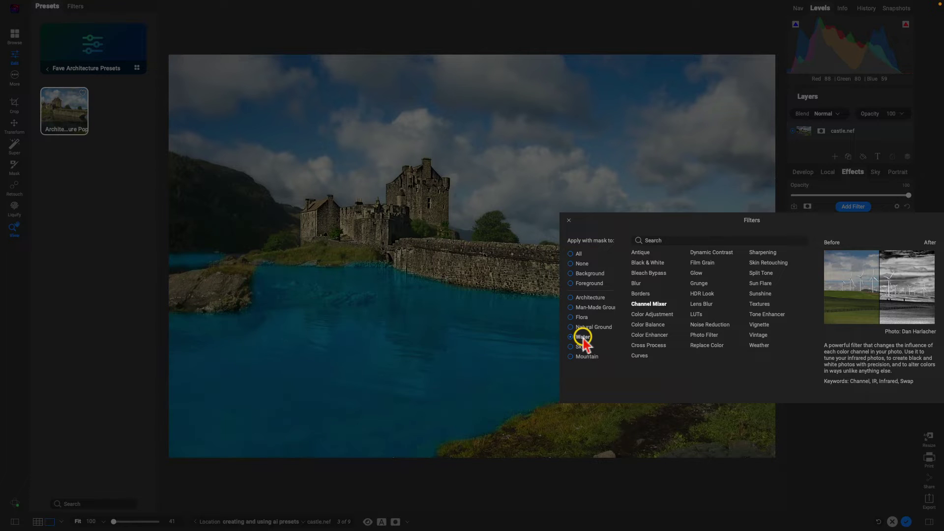
left_click(697, 272)
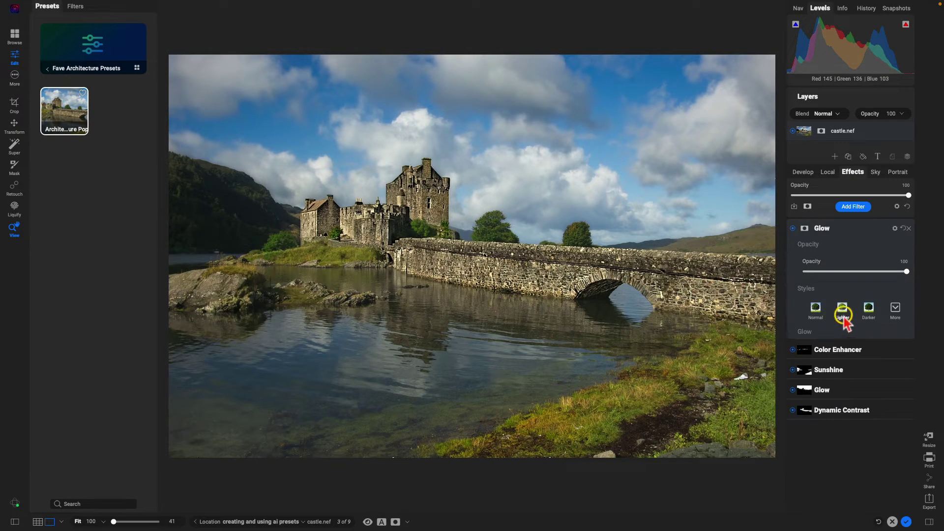
left_click(869, 309)
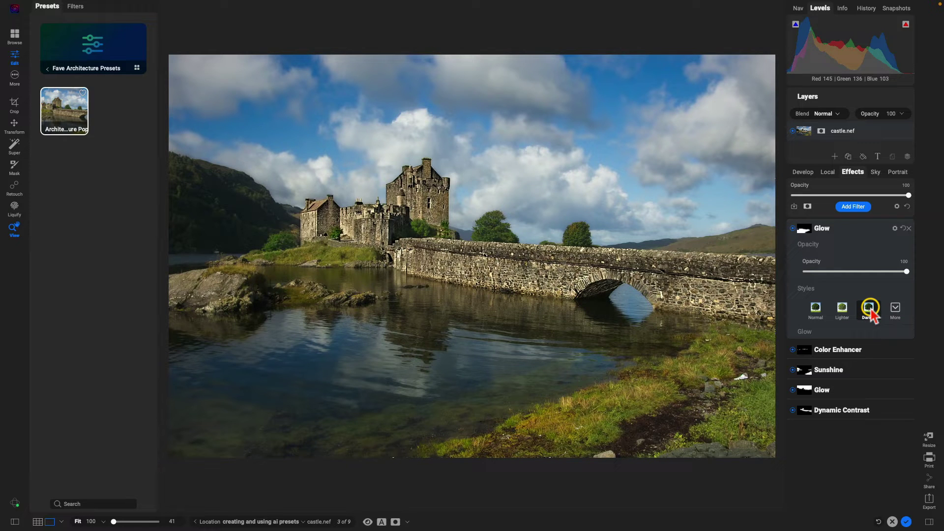
left_click(793, 229)
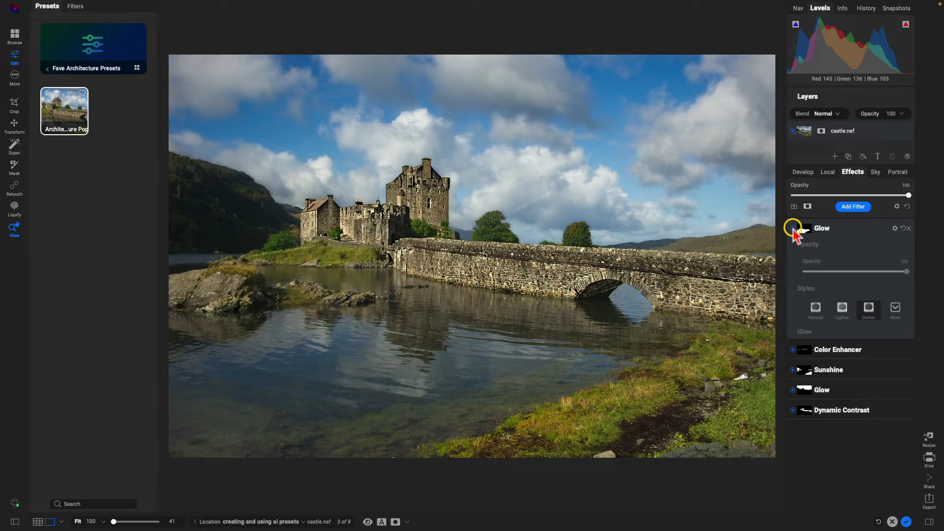
left_click(792, 229)
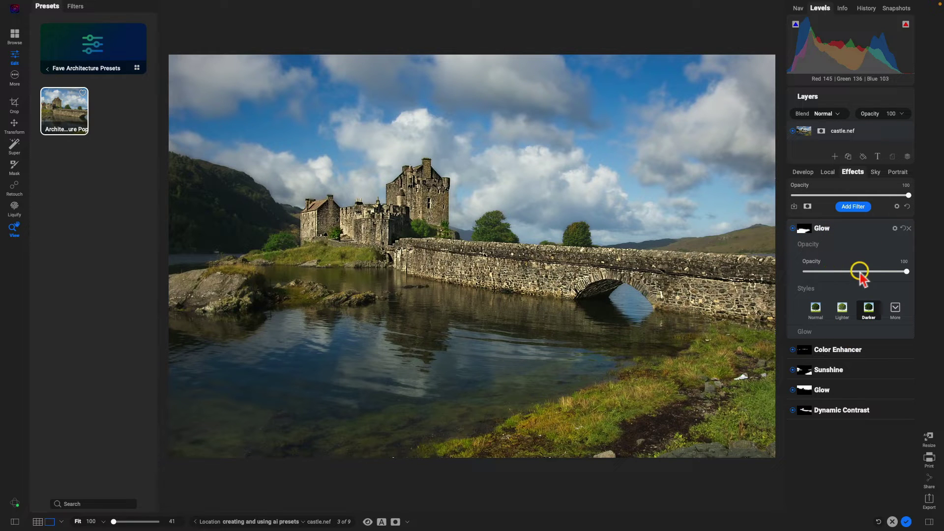
Update the Architecture Nature Pop preset with the current settings, excluding Develop and including Effects with Apply Masks.
mouse_move(63, 114)
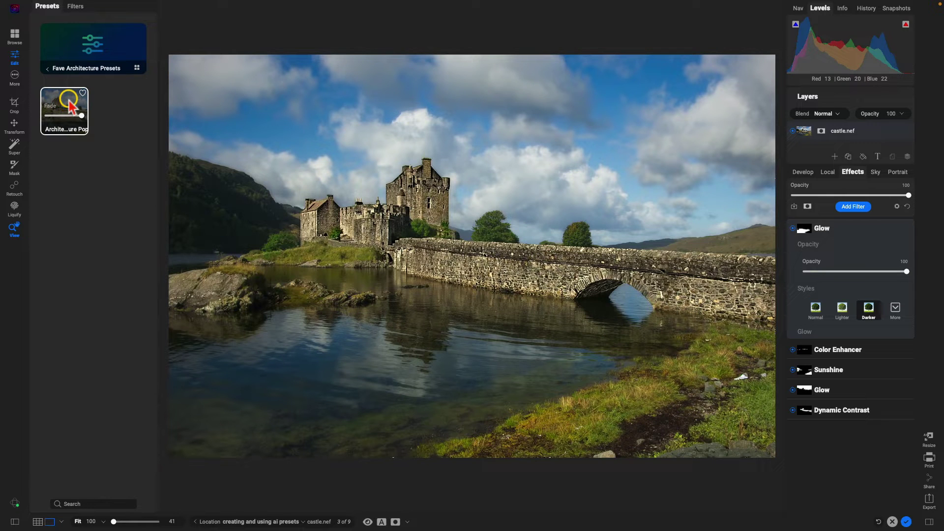
right_click(69, 102)
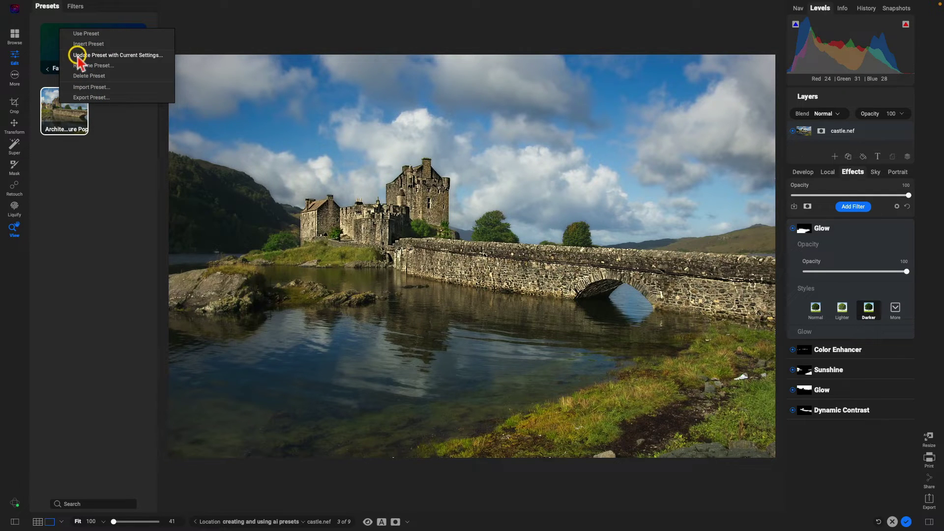
left_click(123, 56)
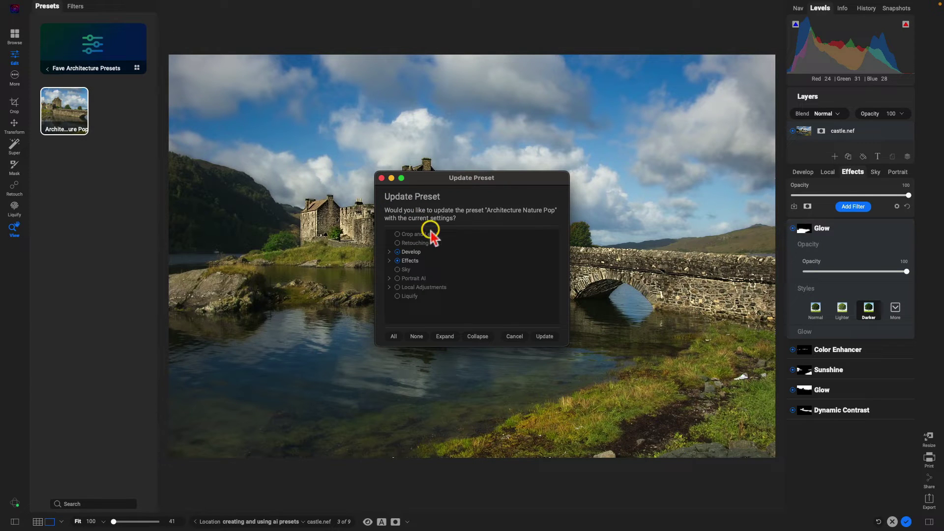
left_click(398, 252)
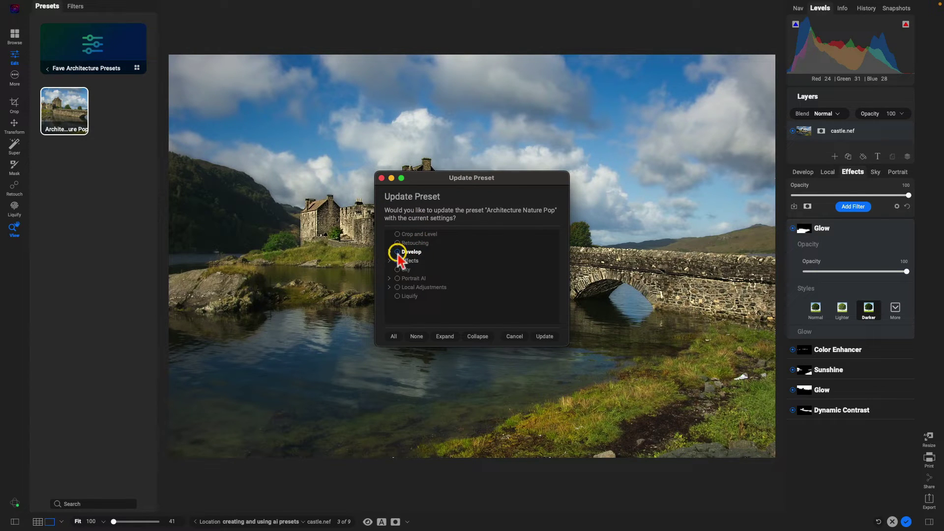
left_click(406, 262)
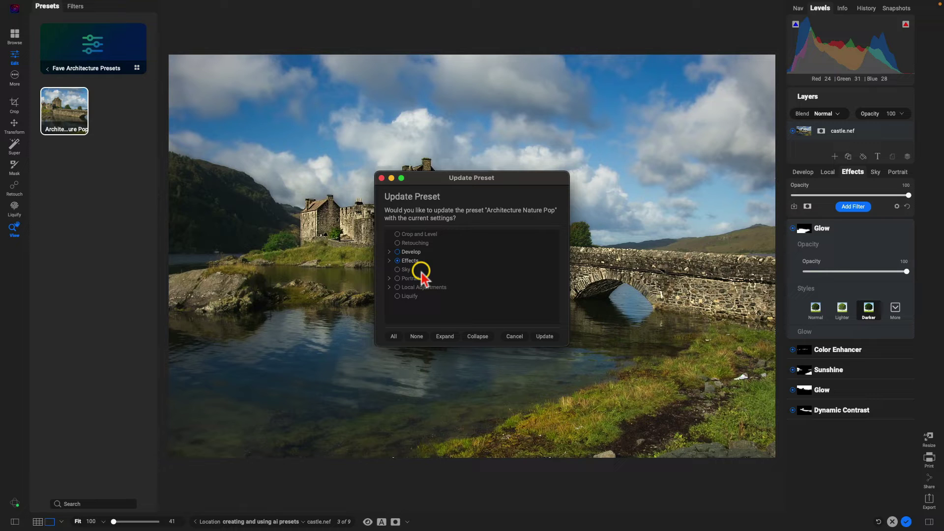
left_click(390, 261)
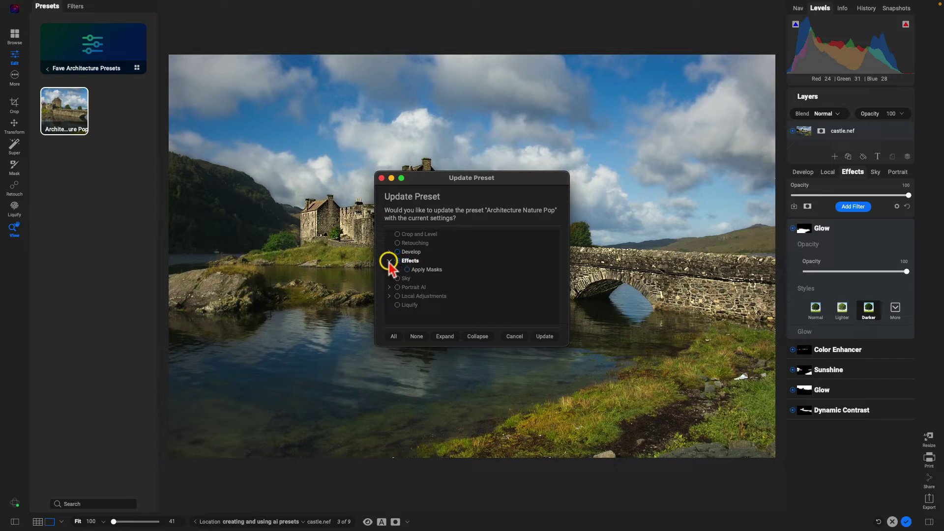
left_click(407, 269)
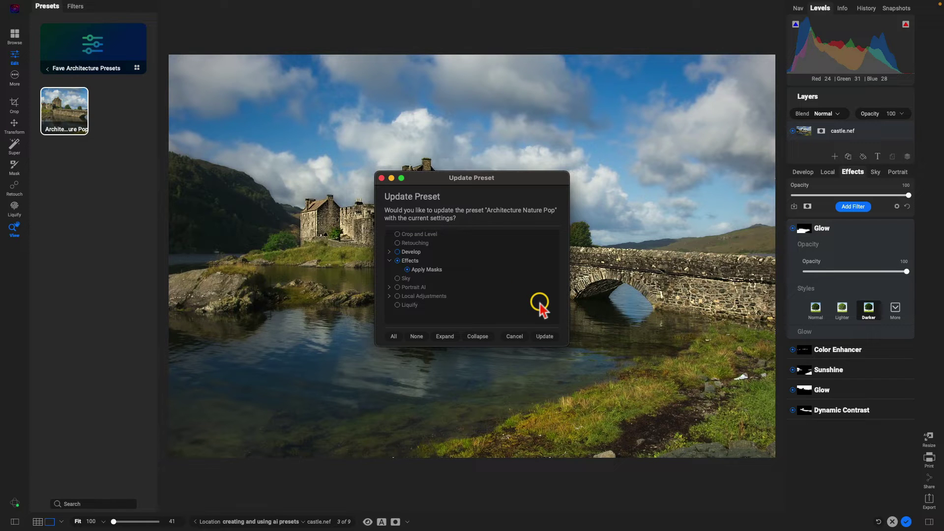
left_click(544, 336)
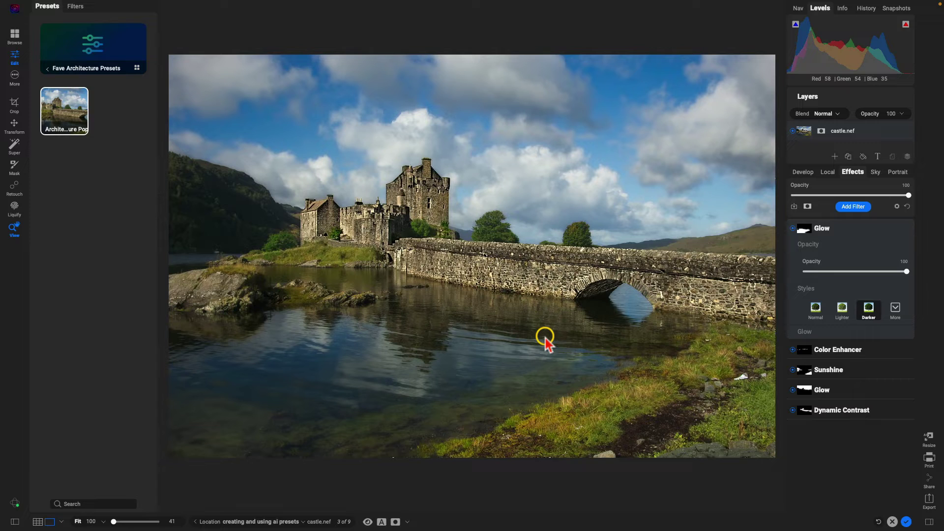
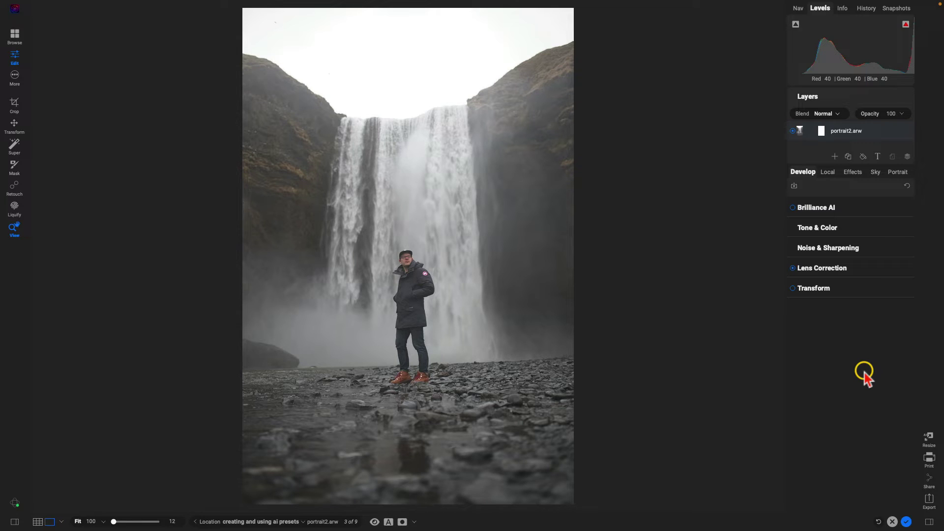
Add an unmasked Glow effects filter to the waterfall portrait and apply its Darker style.
left_click(855, 172)
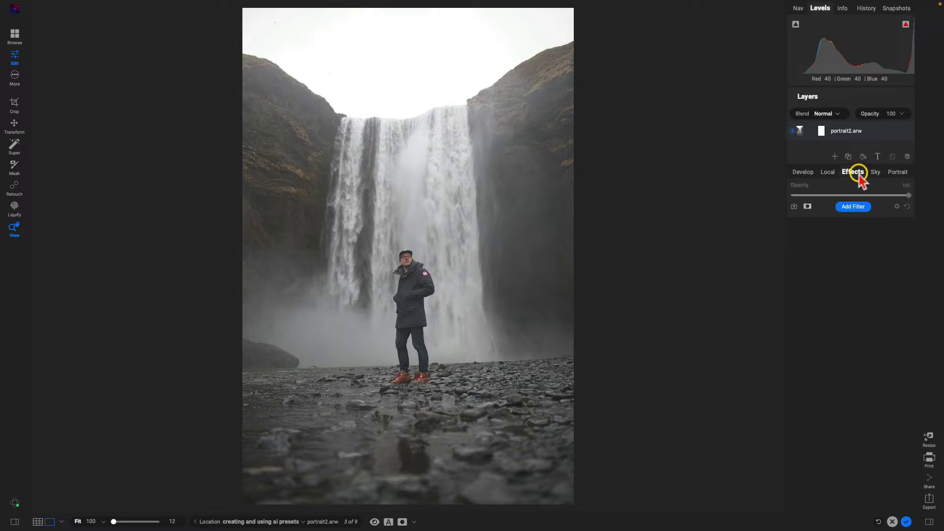
left_click(855, 206)
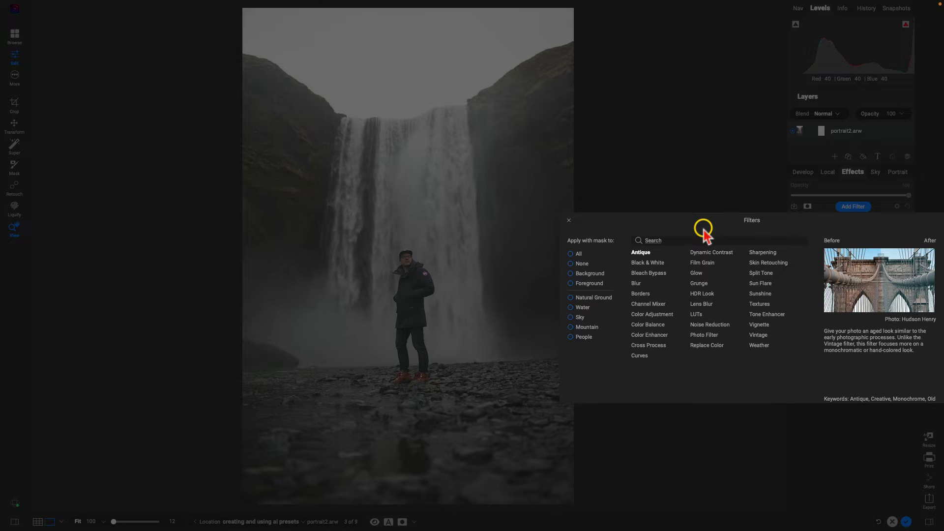
left_click(697, 273)
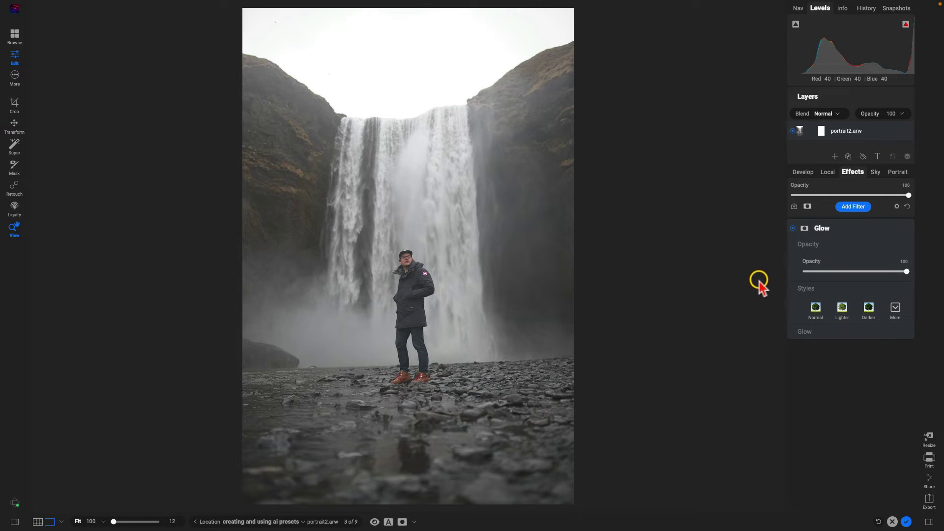
left_click(869, 308)
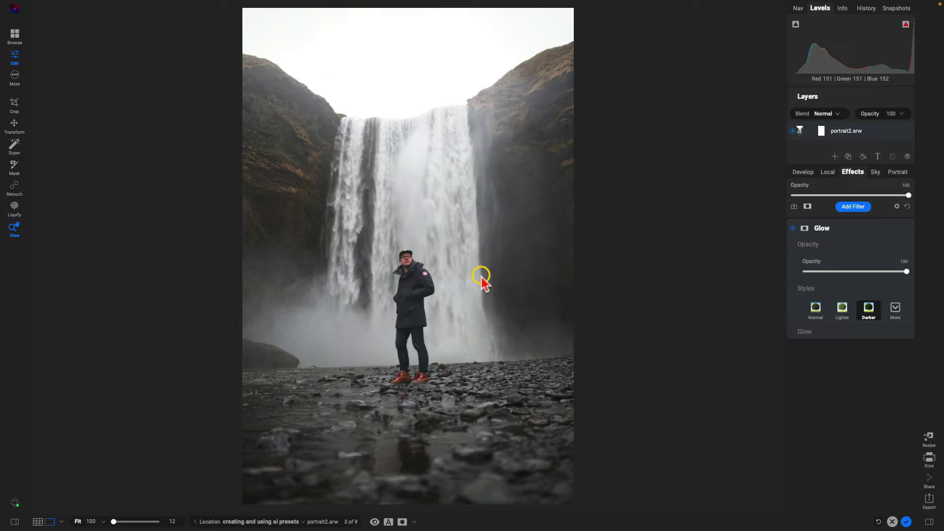
Mask the person out of the Glow filter using Mask AI with the People region and Paint Out.
left_click(805, 229)
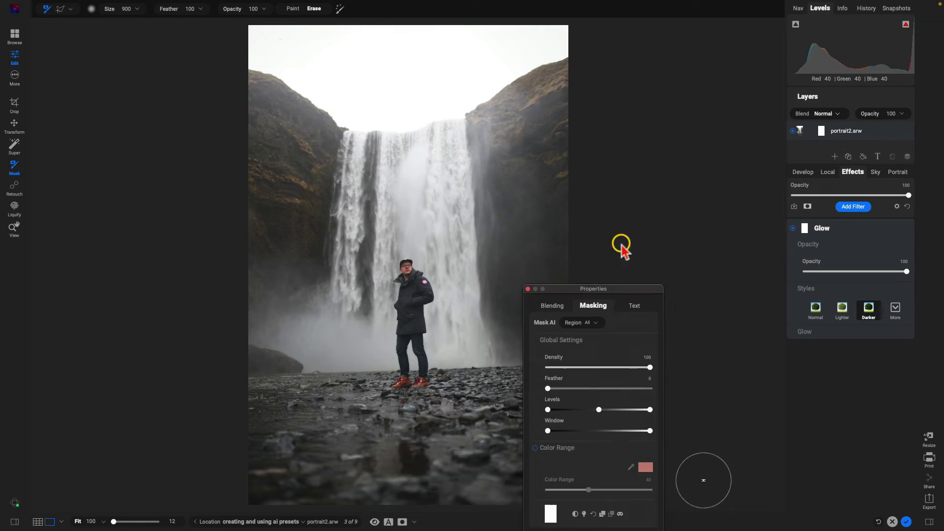
left_click_drag(628, 205, 698, 120)
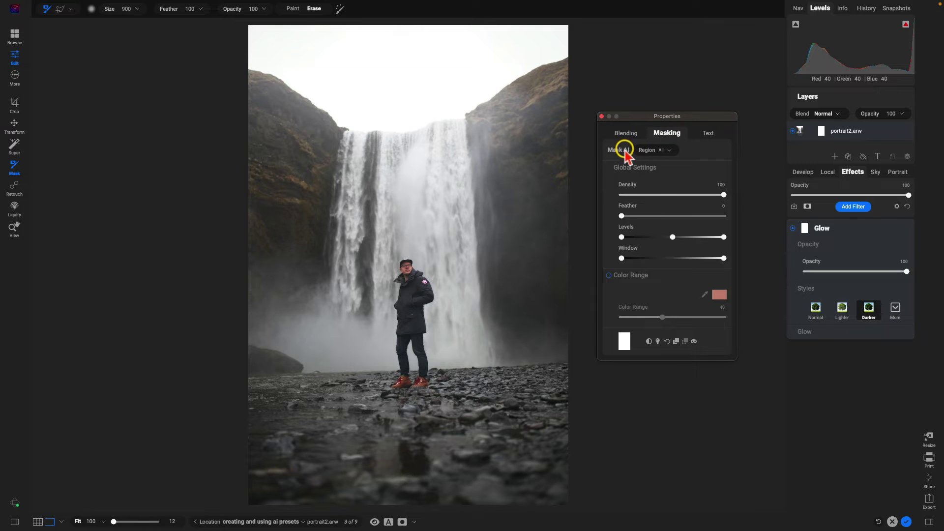
left_click(670, 150)
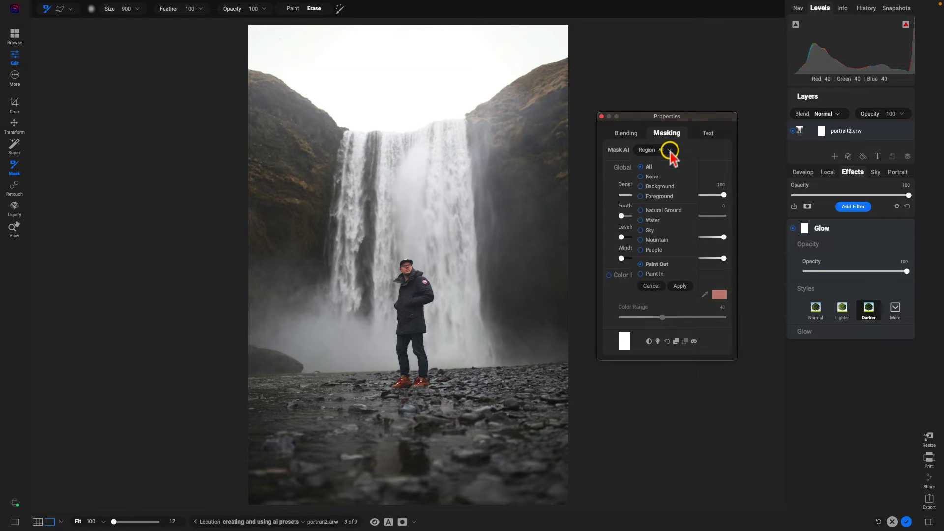
left_click(641, 250)
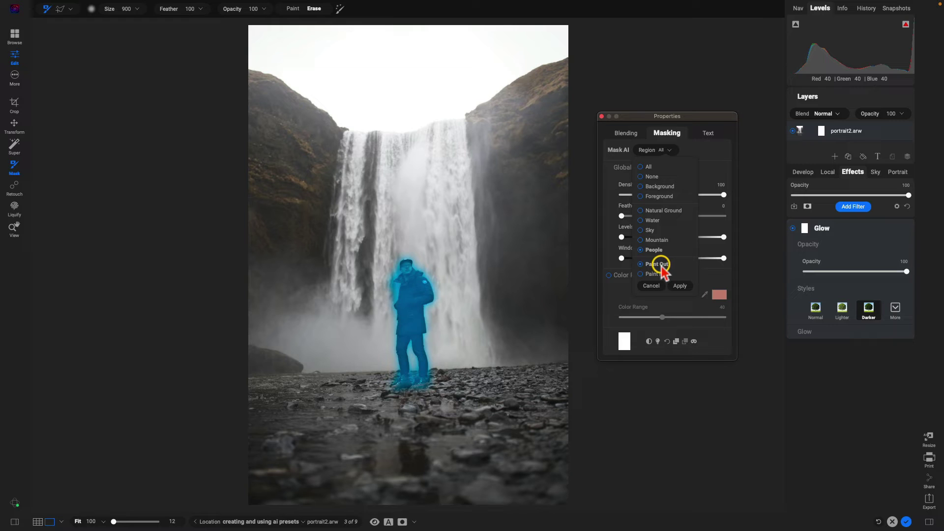
left_click(679, 286)
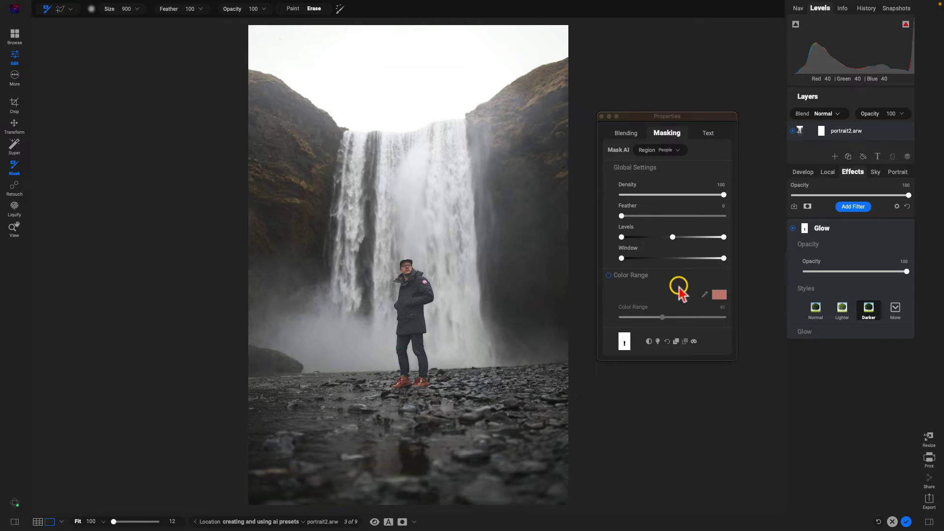
key("z")
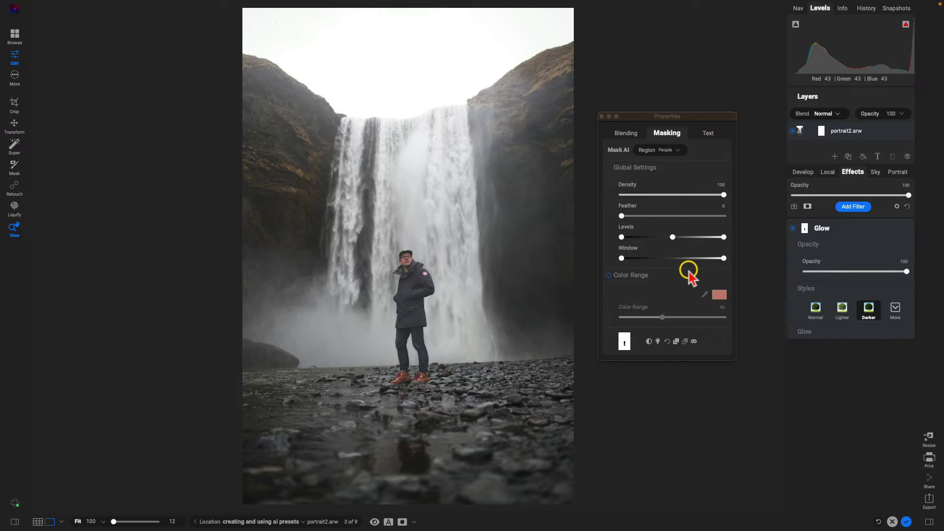
Add a Sunshine filter with the Strong style and limit it to the People region using Mask AI with Paint In.
left_click(854, 207)
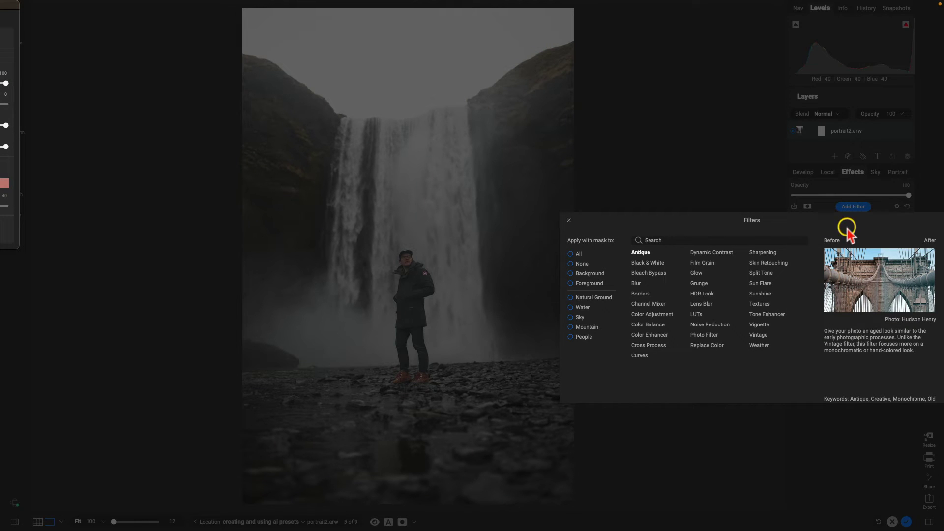
left_click(762, 294)
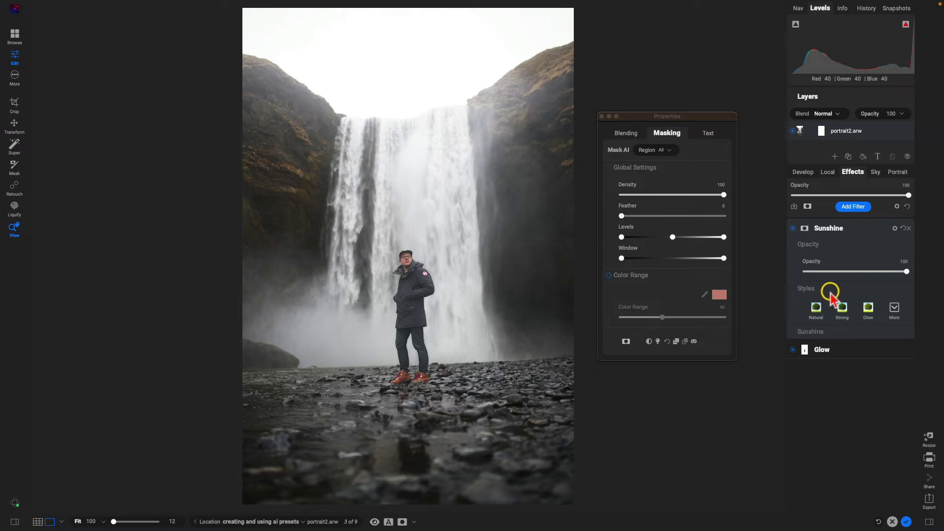
left_click(842, 309)
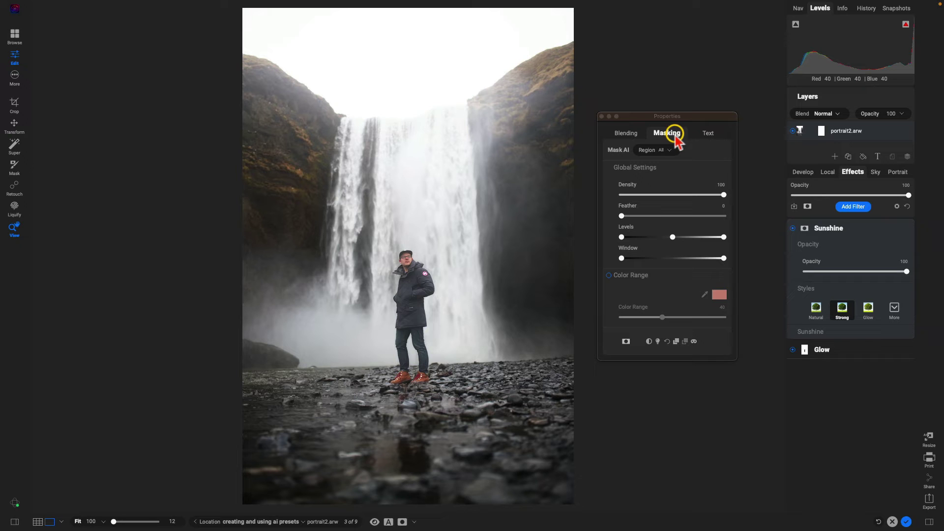
left_click(670, 150)
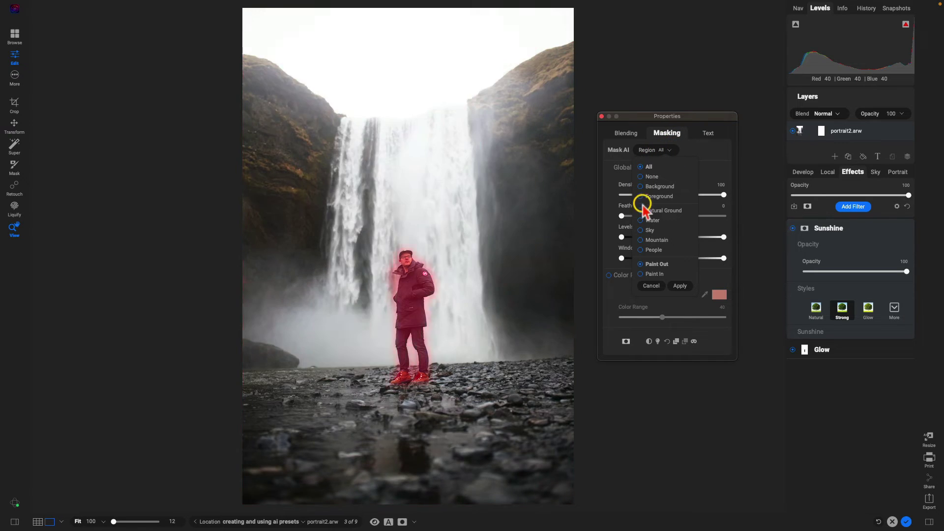
left_click(642, 250)
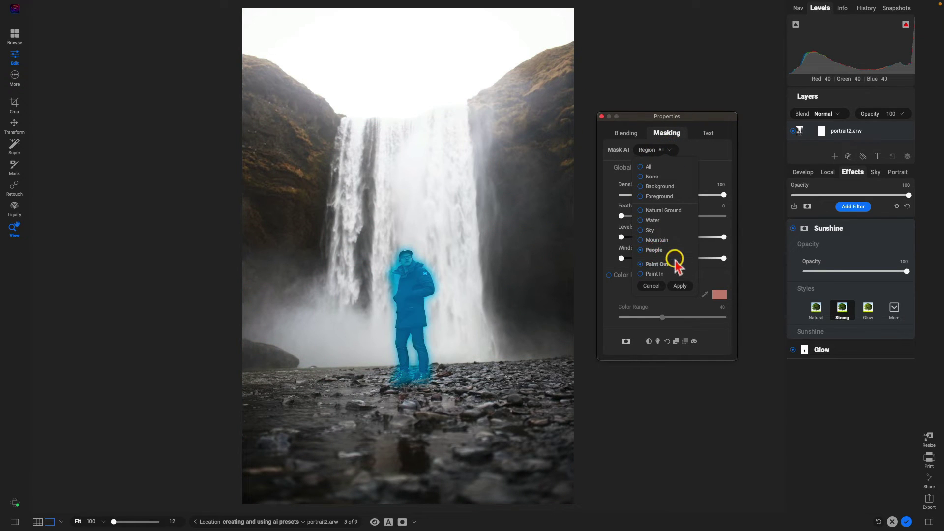
left_click(642, 274)
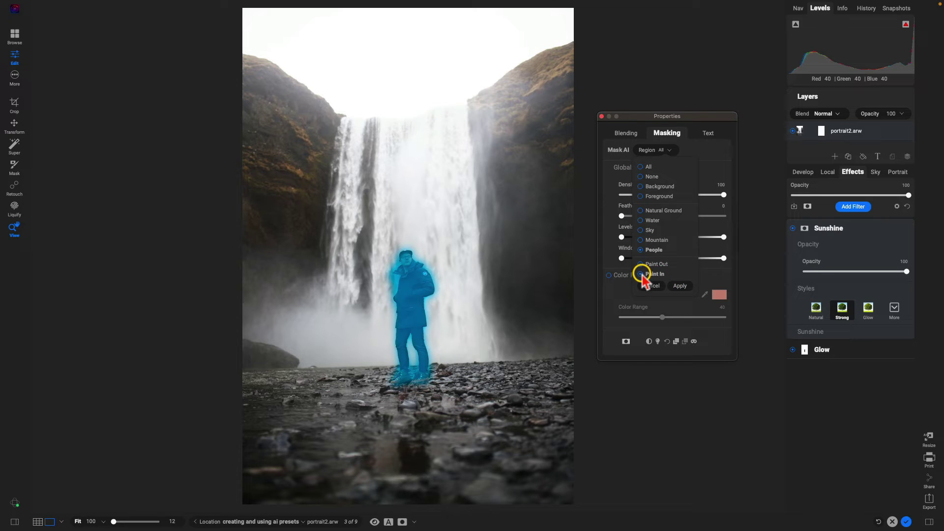
left_click(680, 286)
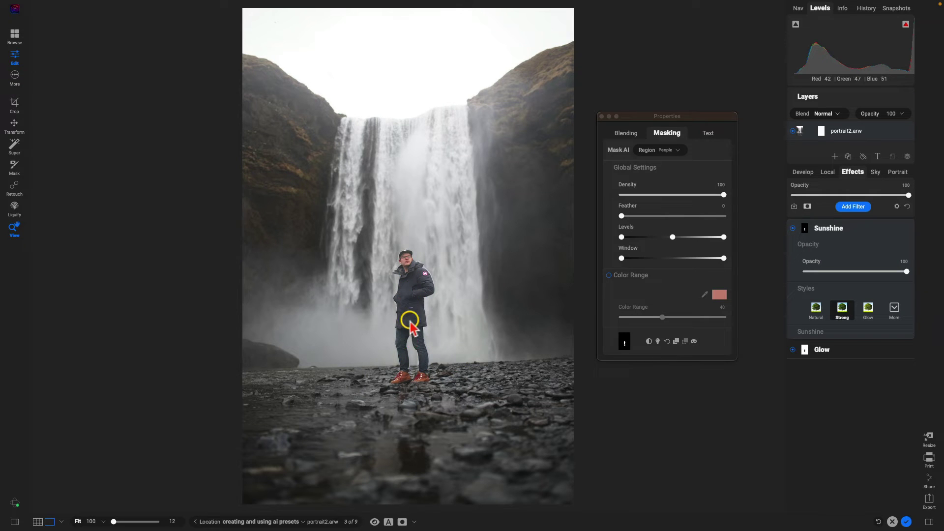
Check the Sunshine mask's edge around the man up close and soften it with a feather of 52.
left_click(408, 268)
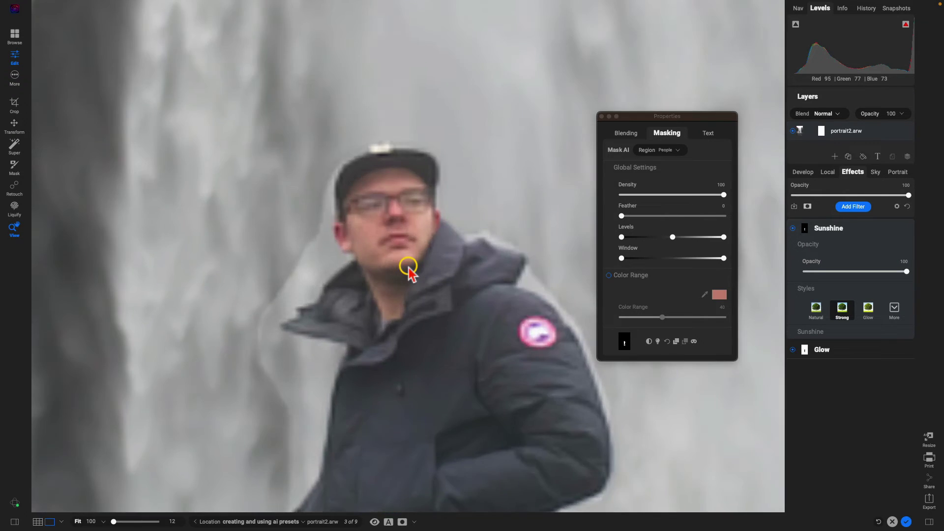
left_click_drag(432, 314, 400, 215)
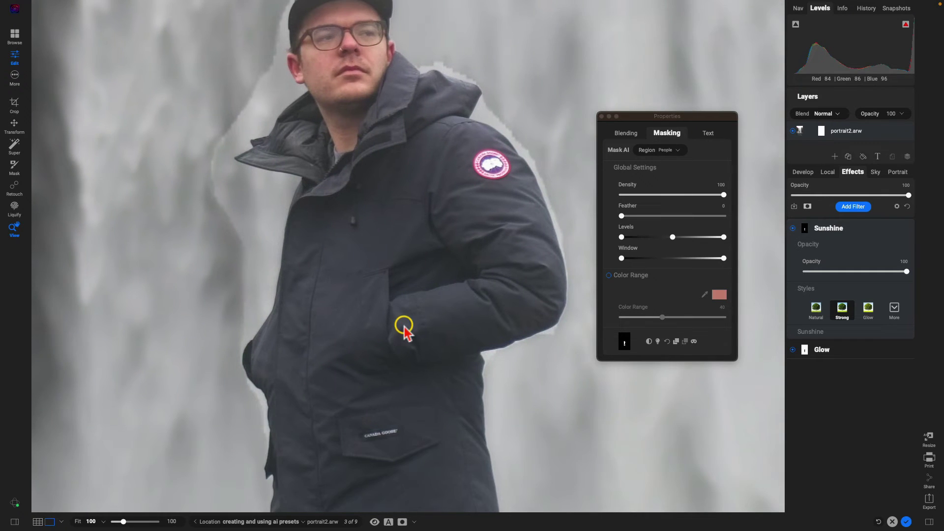
left_click_drag(400, 329, 400, 190)
left_click(403, 299)
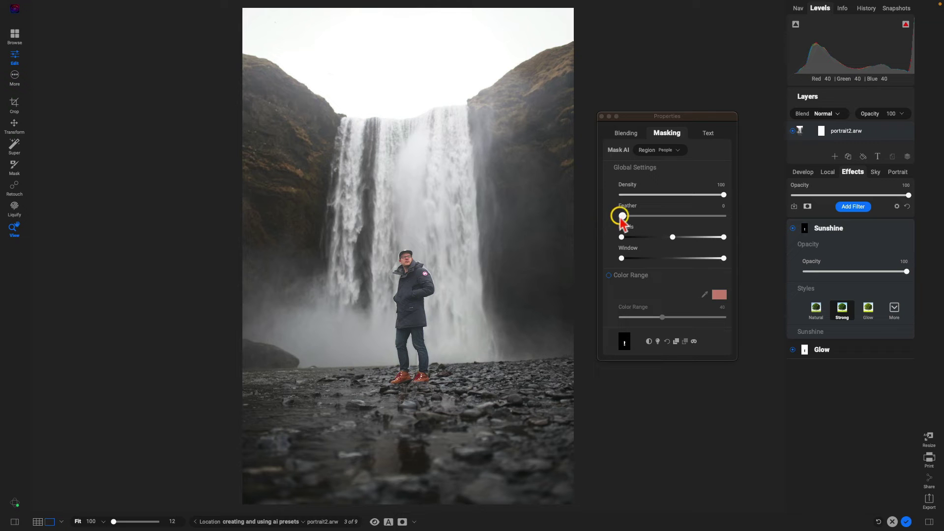
left_click_drag(621, 216, 703, 216)
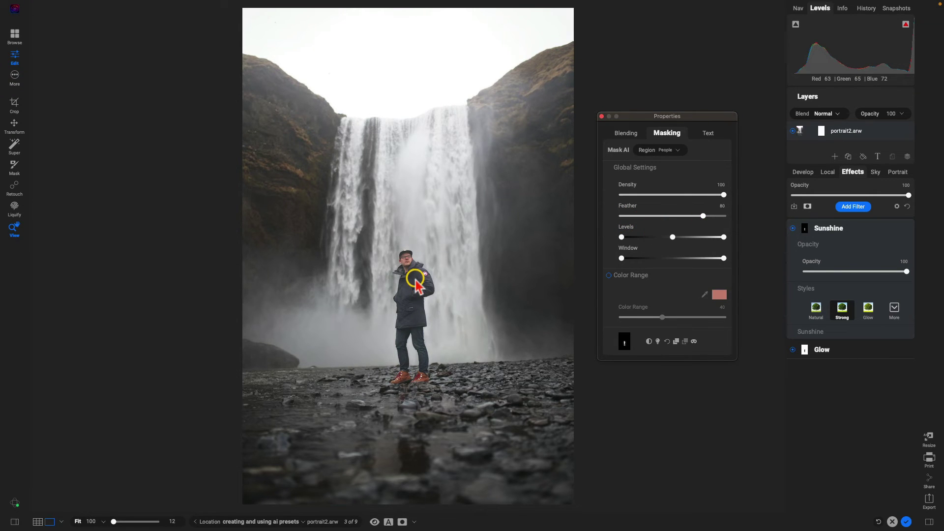
left_click(414, 277)
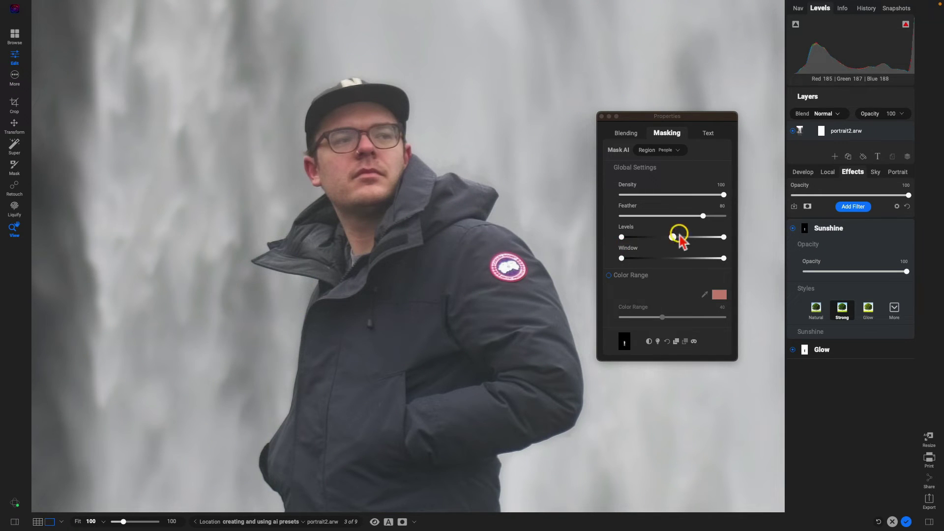
left_click_drag(704, 216, 609, 222)
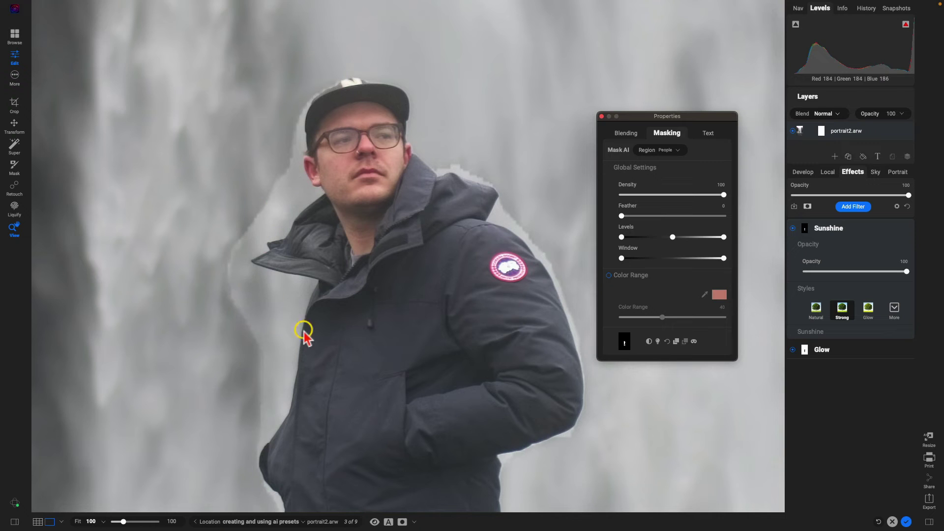
left_click_drag(620, 216, 674, 216)
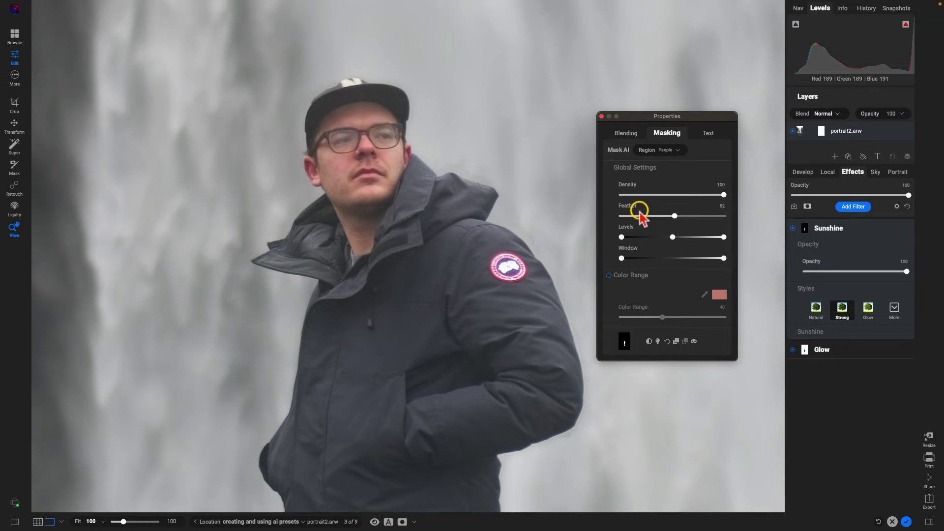
left_click(474, 238)
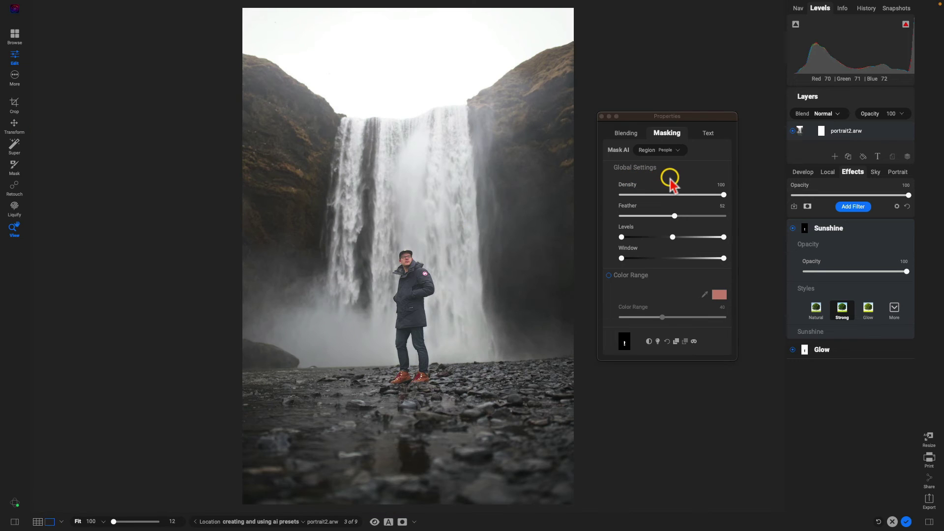
Close the mask properties and compare the waterfall portrait with Sunshine switched off and on.
left_click(602, 117)
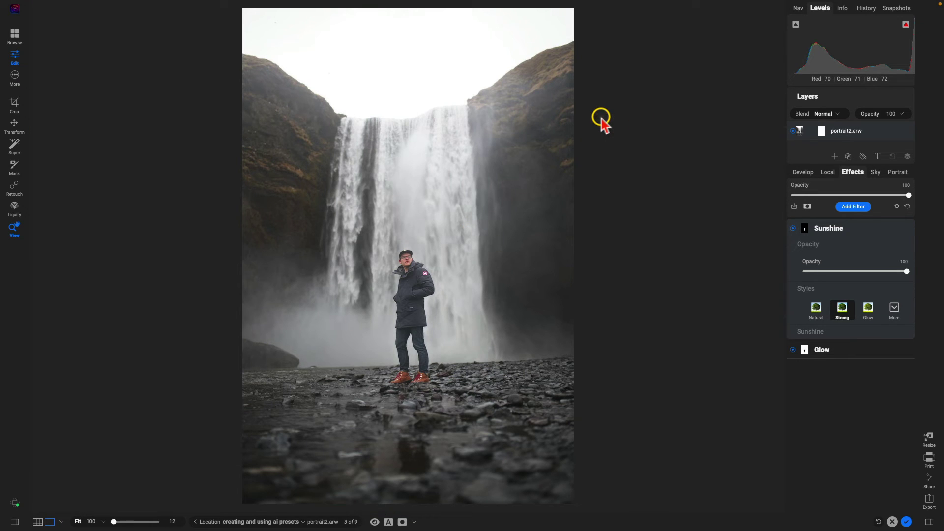
left_click(792, 229)
left_click(793, 229)
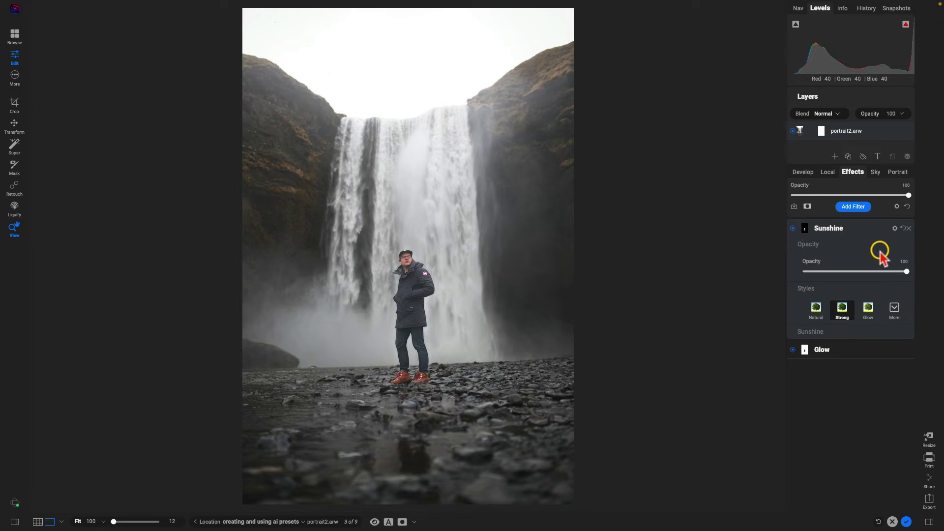
Start saving the effects as a preset and create a new category named Fave Portrait Presets for it.
left_click(794, 206)
left_click(552, 230)
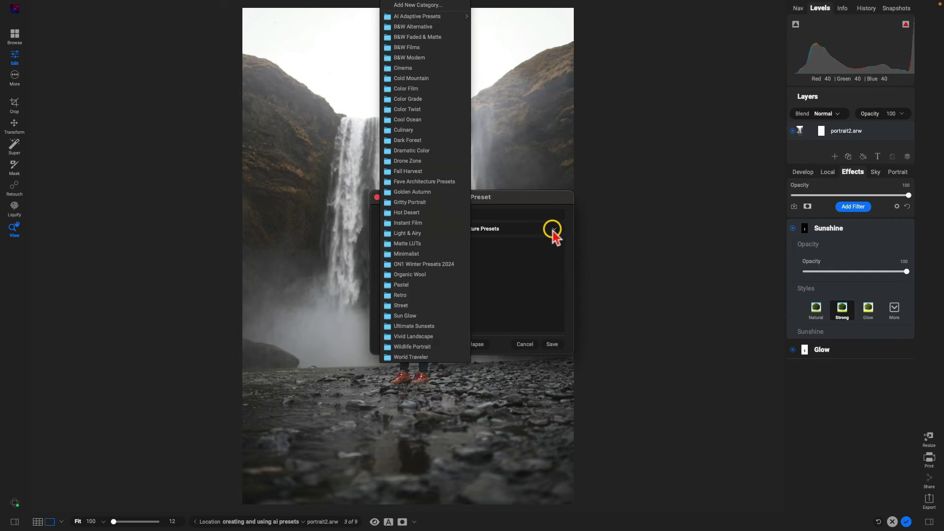
left_click(423, 5)
type("Fave Portrait")
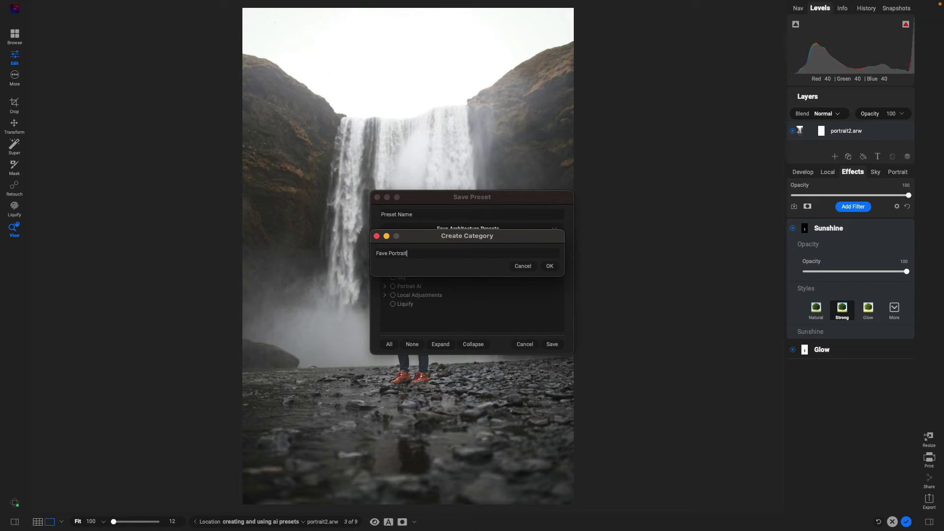
type(" Presets")
key("Return")
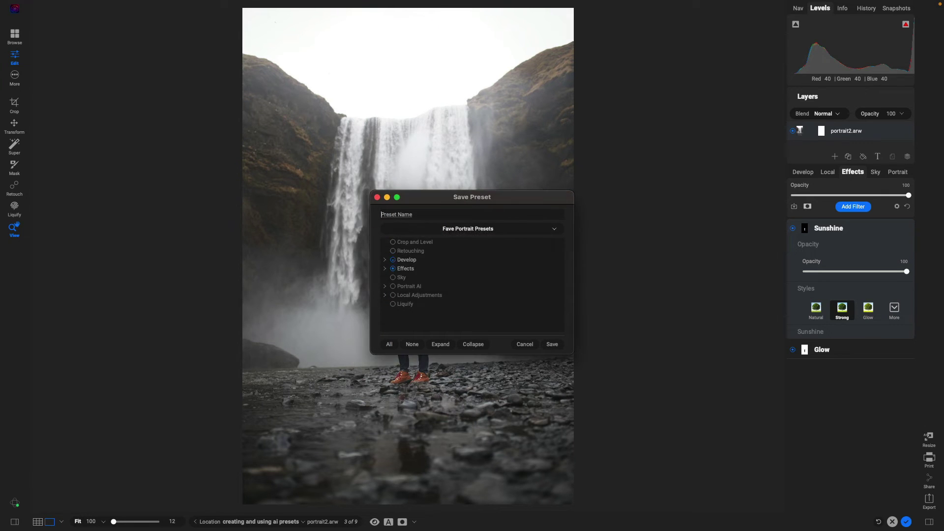
Save the preset as Glow Background, excluding Develop and including Effects with Apply Masks.
left_click(462, 215)
type("Glow Background")
left_click(394, 268)
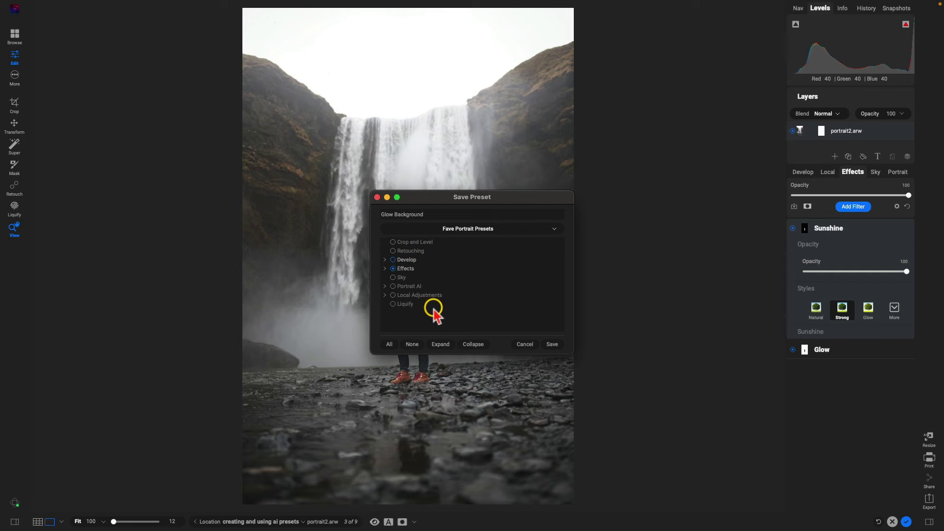
left_click(385, 268)
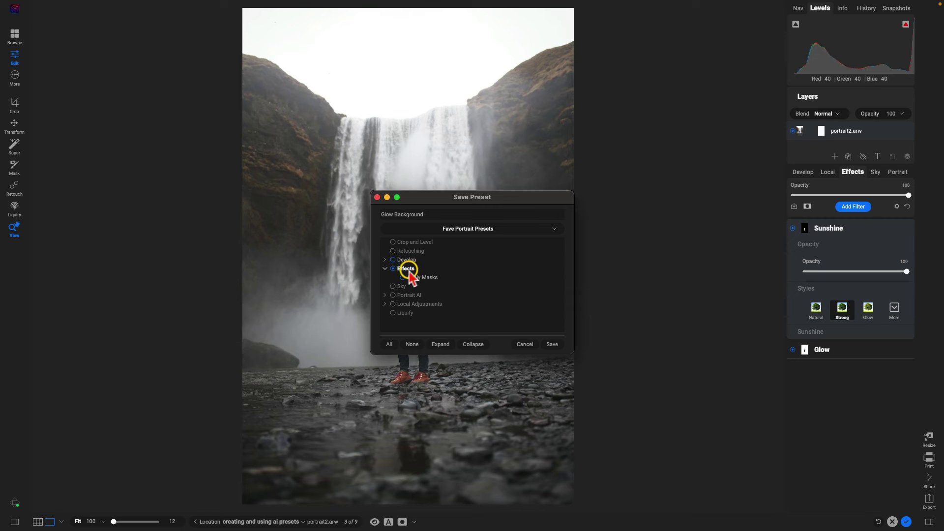
left_click(402, 278)
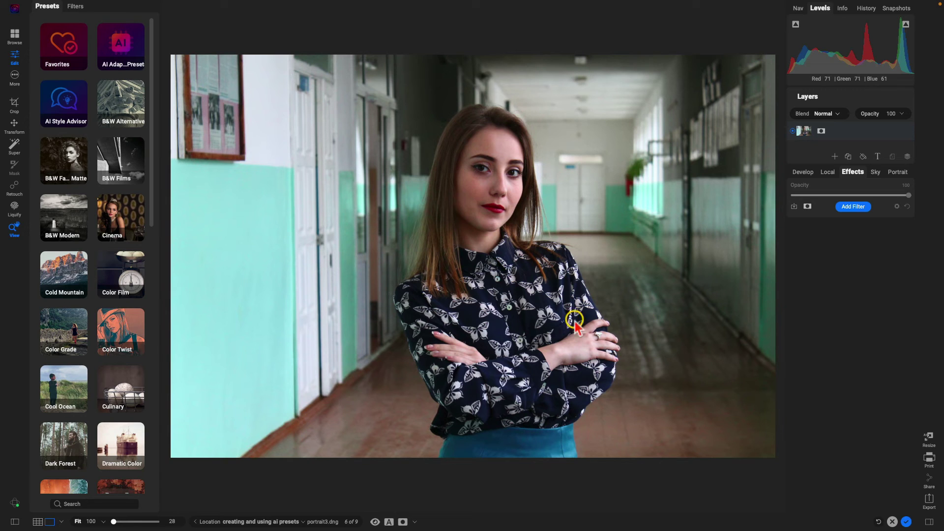
Apply the Glow Background preset from Fave Portrait Presets to the hallway portrait portrait3.dng.
scroll(129, 306, "down", 5)
left_click(129, 306)
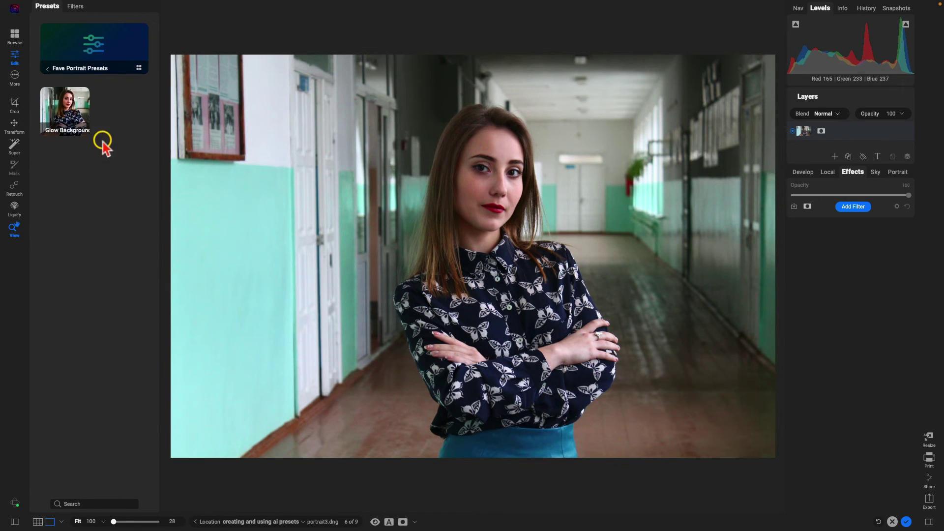
left_click(67, 120)
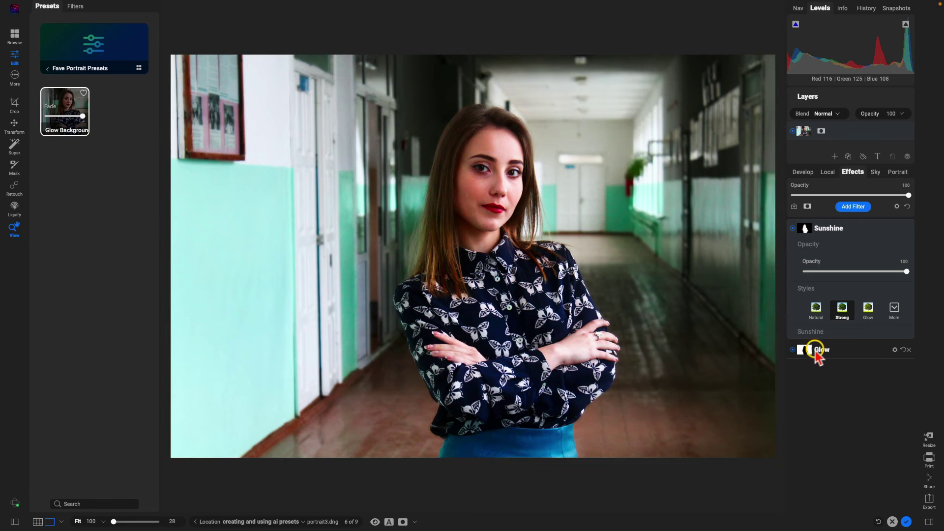
Compare the hallway portrait with the Glow and Sunshine filters each switched off and on.
left_click(793, 350)
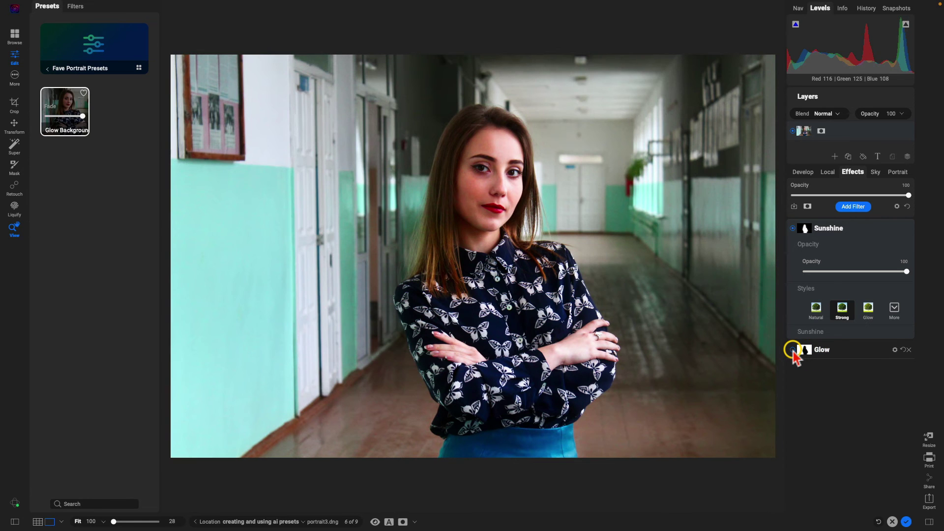
left_click(792, 350)
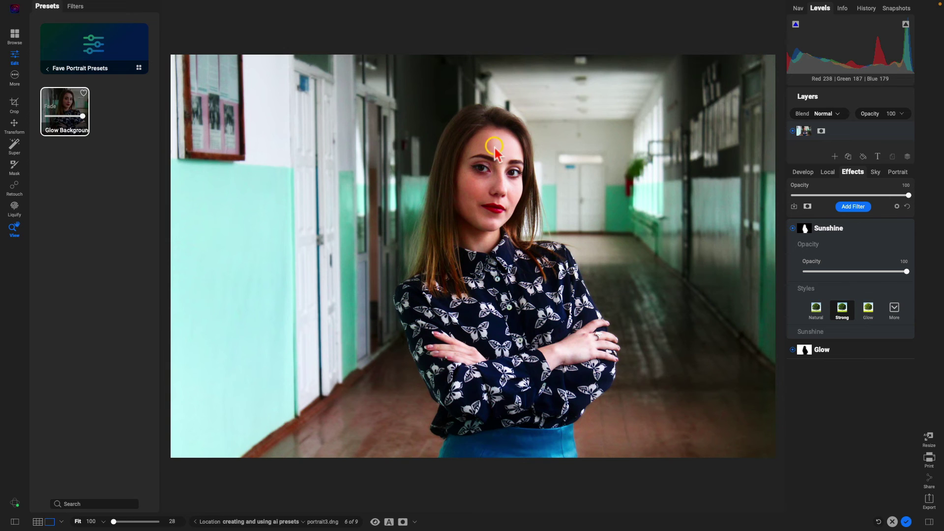
left_click(793, 350)
left_click(792, 350)
left_click(792, 228)
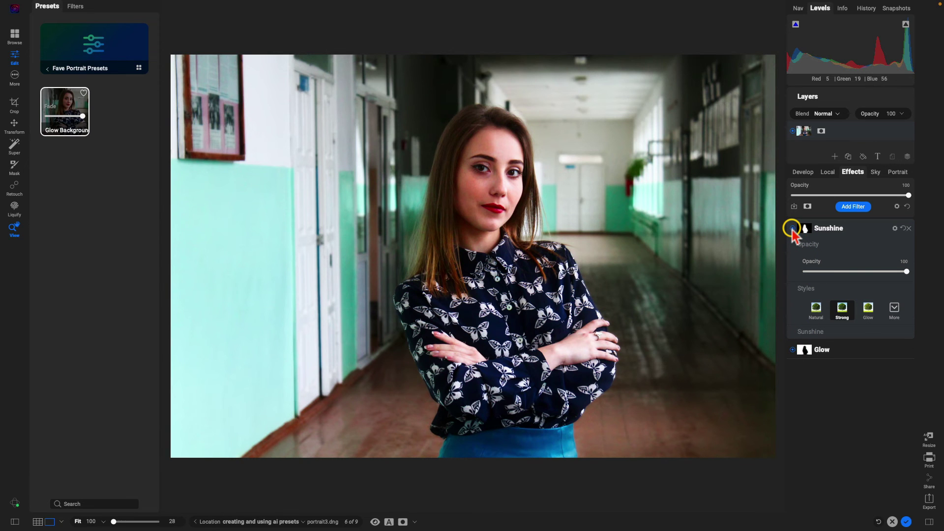
left_click(792, 229)
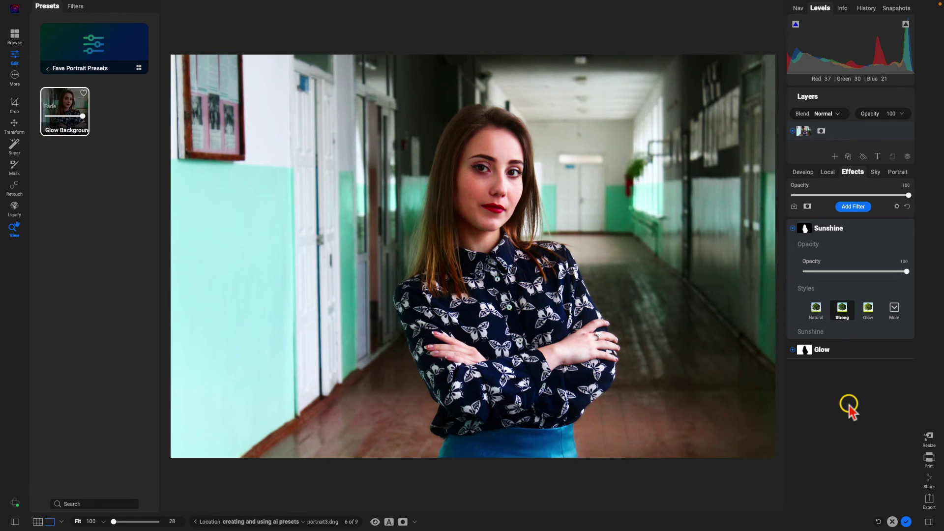
Add a Vignette filter to the hallway portrait with the Big Softy style and 50 opacity.
left_click(858, 207)
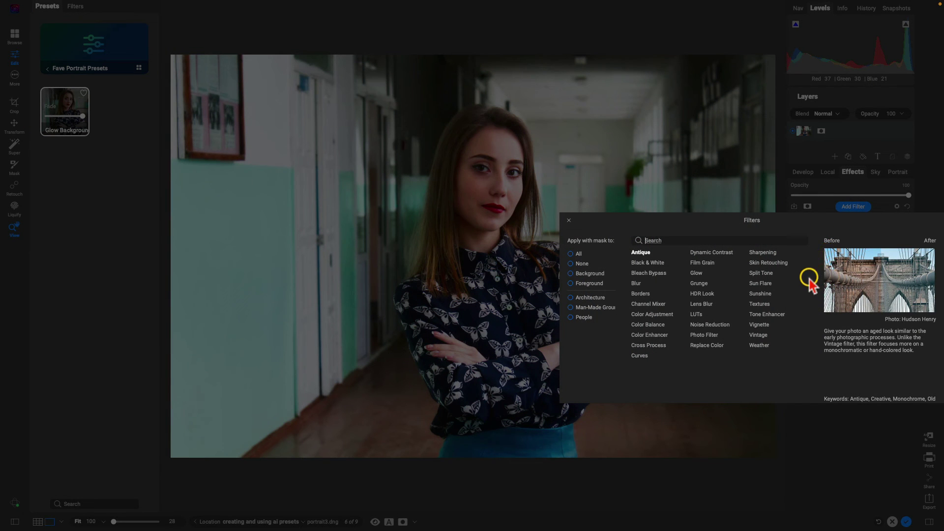
left_click(764, 326)
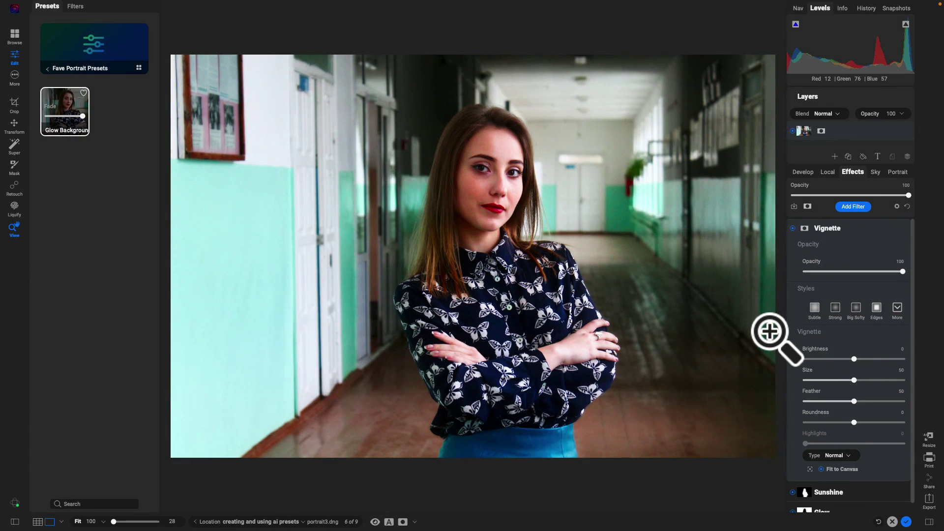
left_click(855, 309)
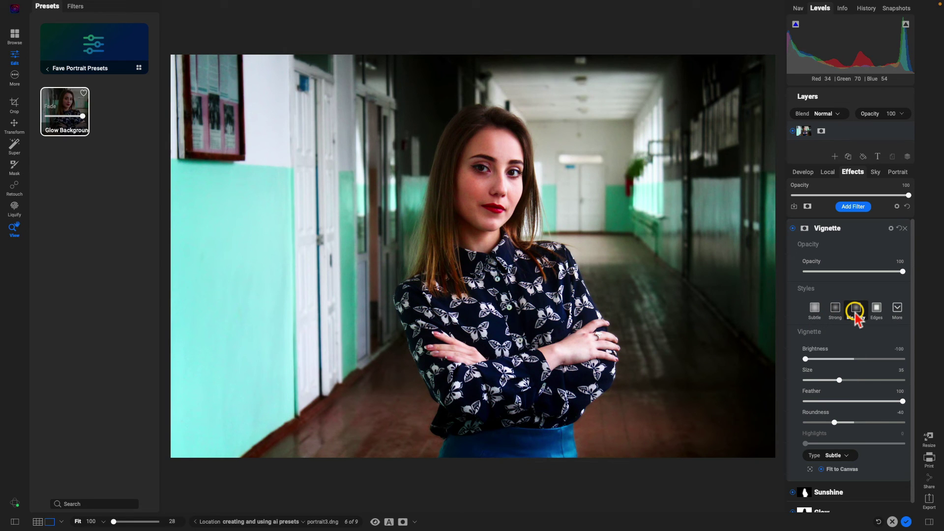
left_click_drag(902, 272, 854, 274)
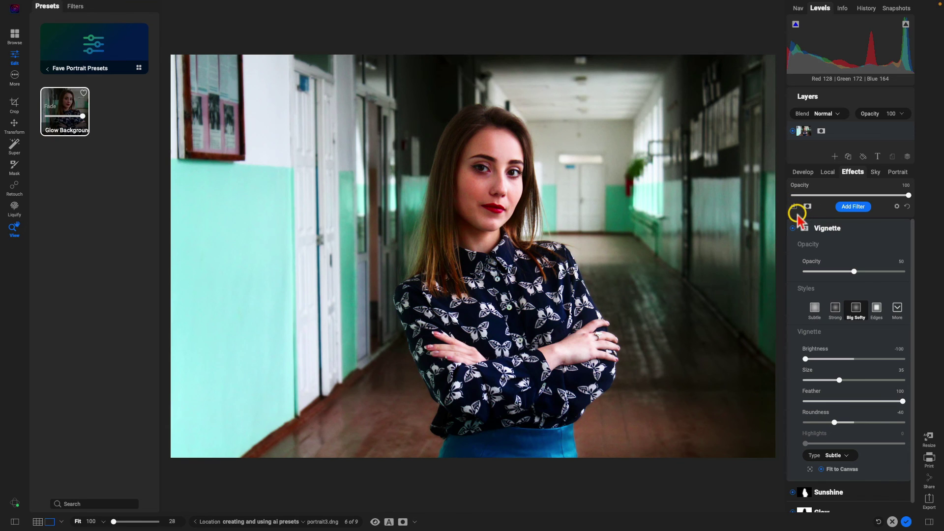
Update the Glow Background preset with the current settings, excluding Develop and including Effects with Apply Masks.
right_click(67, 104)
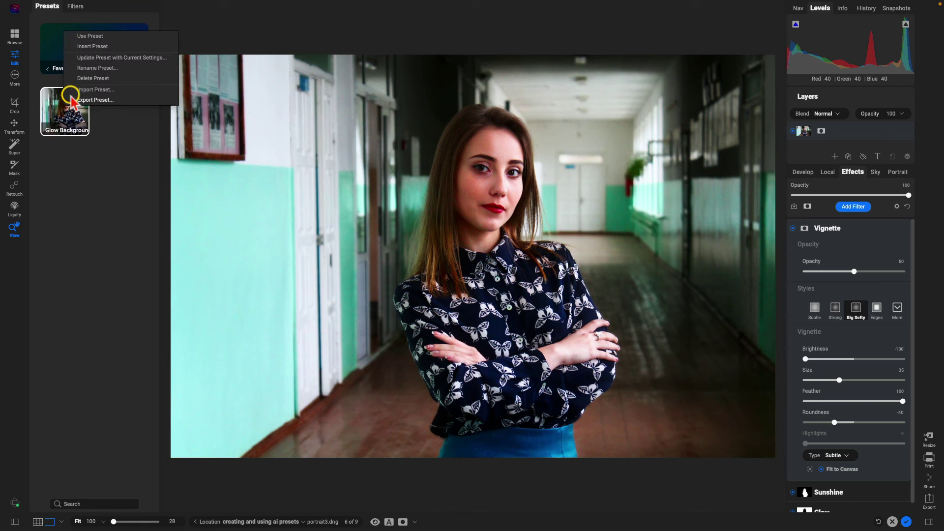
left_click(105, 57)
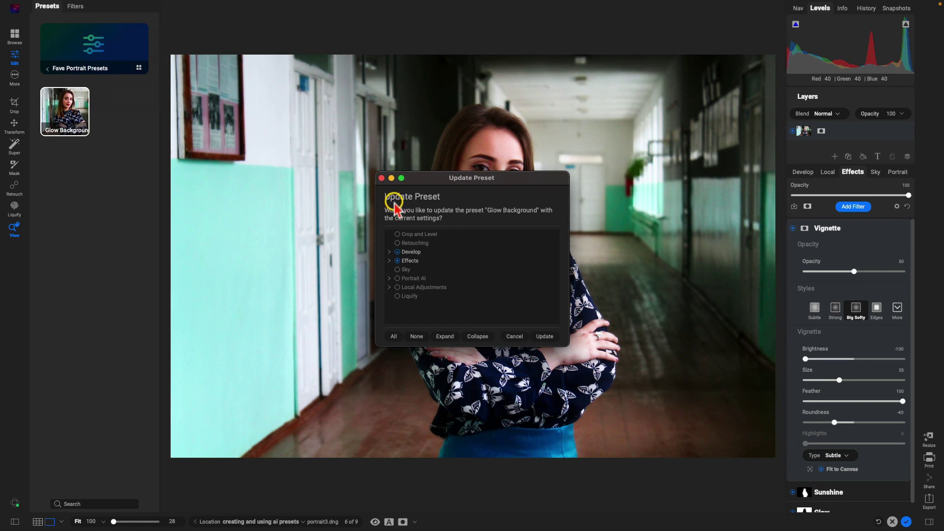
left_click(397, 260)
left_click(389, 261)
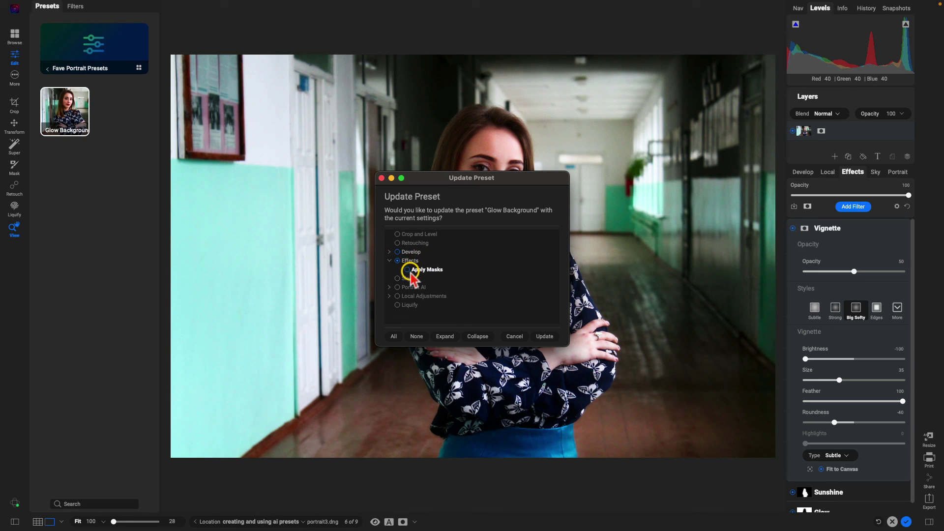
left_click(389, 296)
left_click(389, 296)
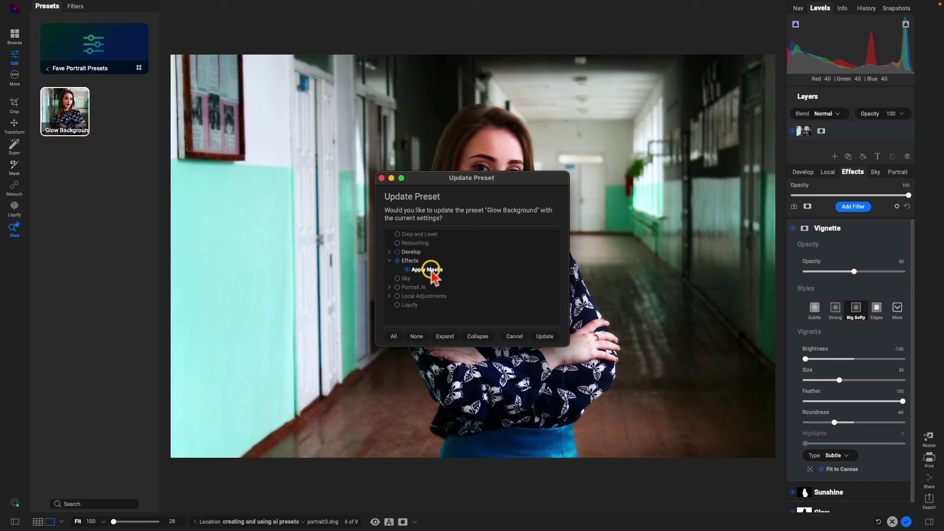
left_click(545, 336)
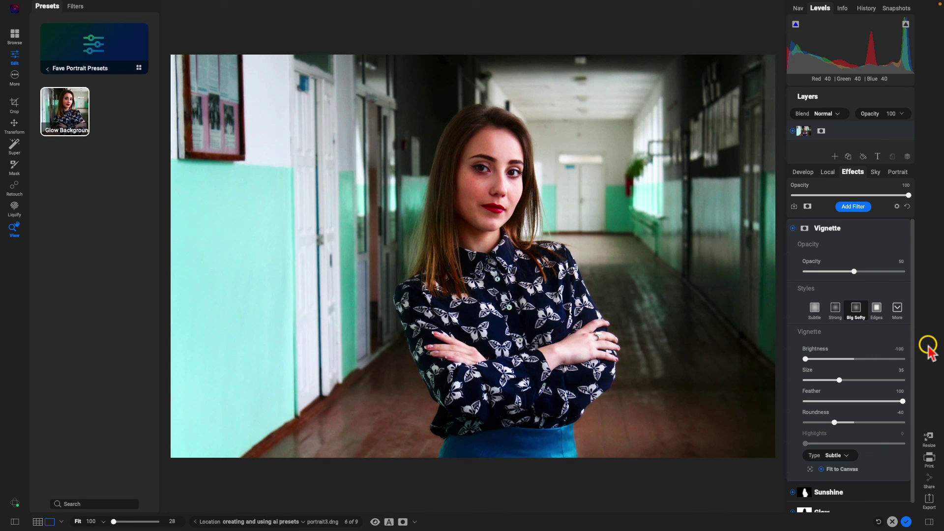
Compare the hallway portrait before and after all the edits by switching the preview off and on twice.
key("backslash")
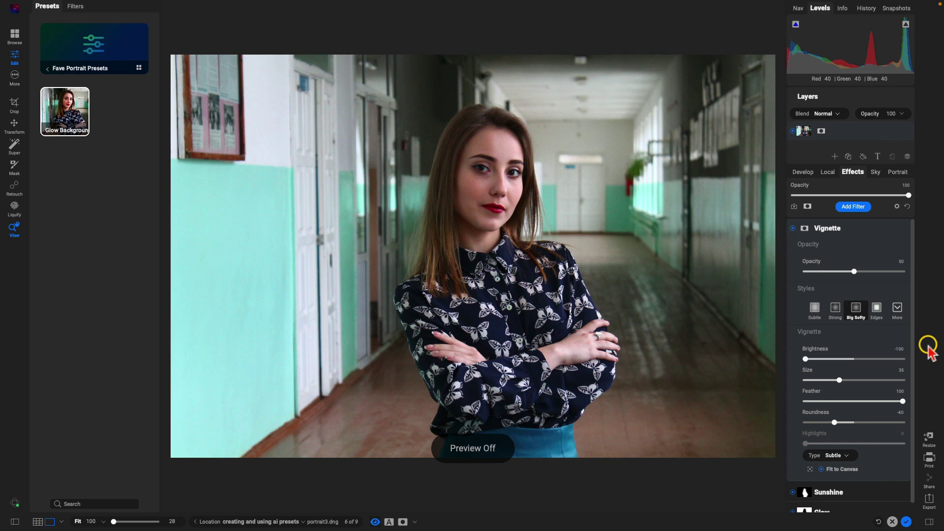
key("backslash")
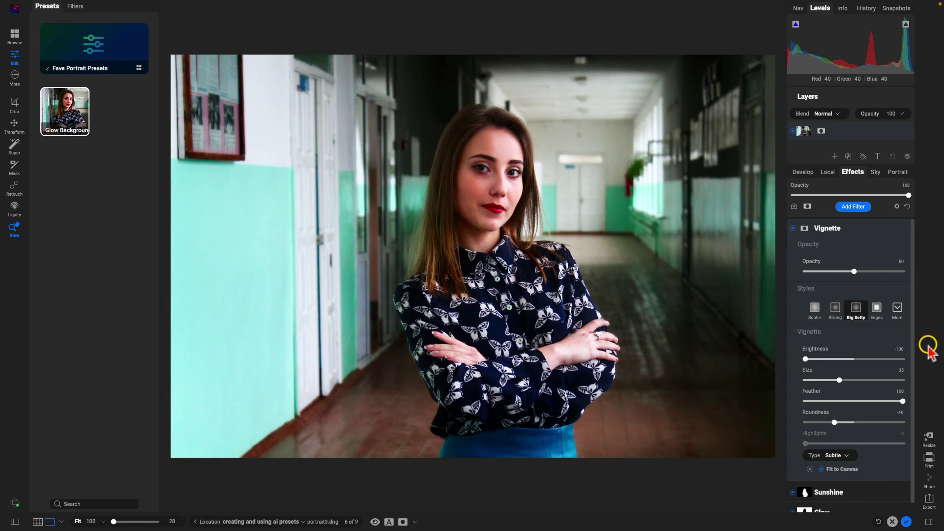
key("backslash")
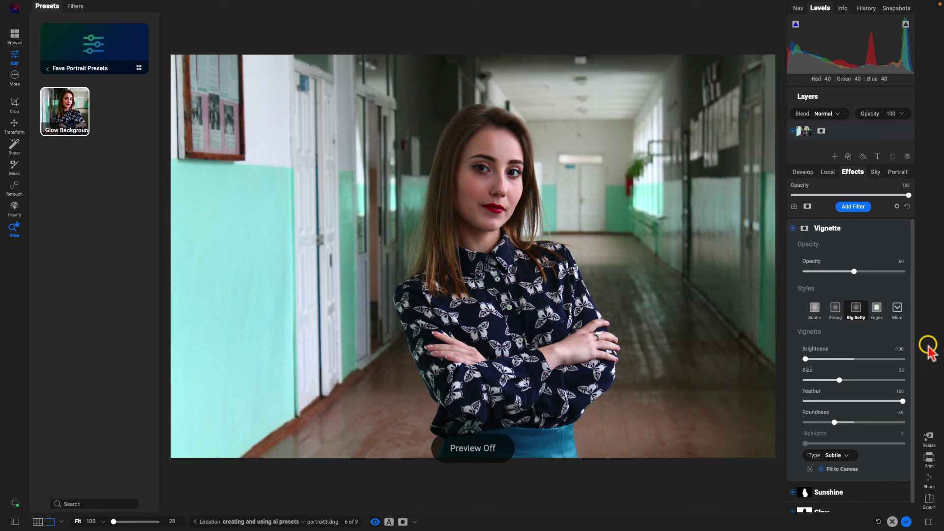
key("backslash")
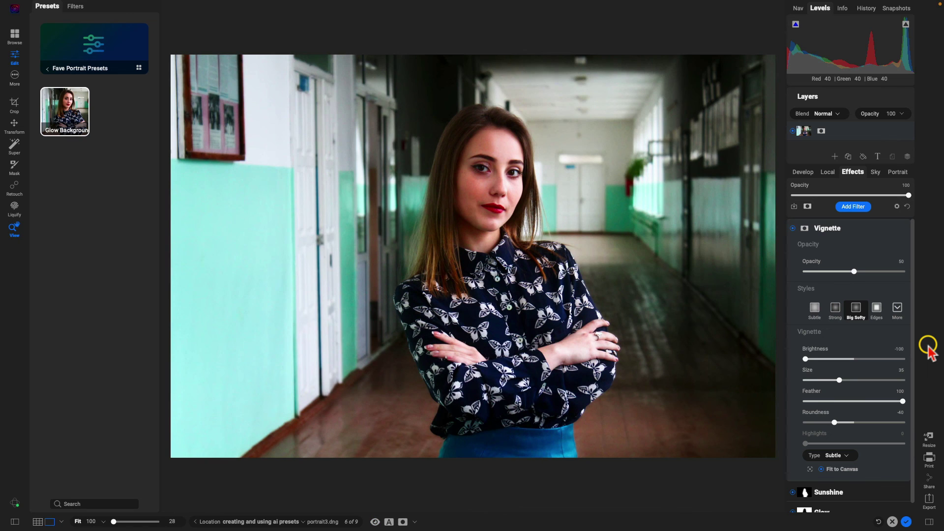